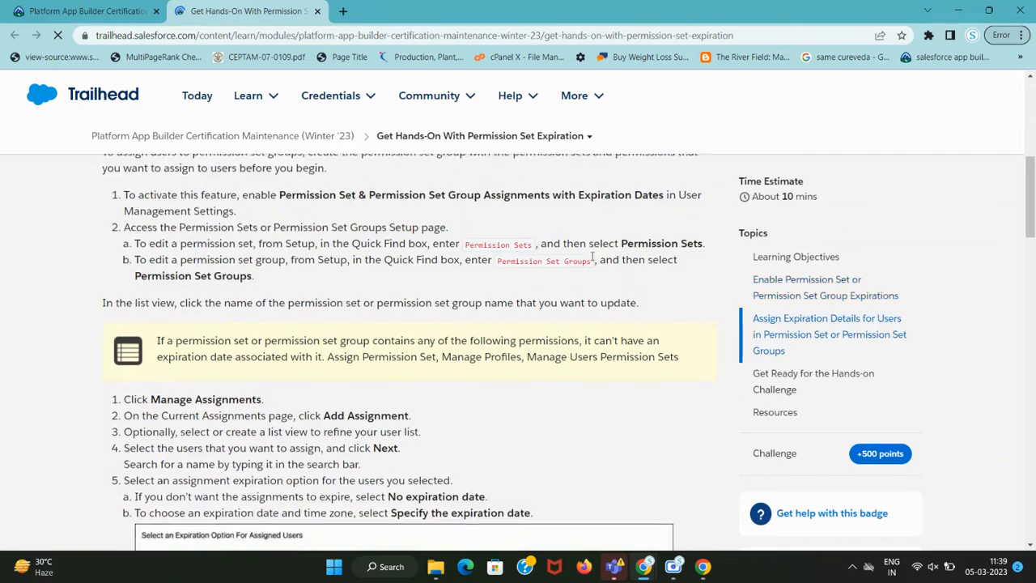
Step: Launch the hands-on org from the unit's Hands-on Challenge section
scroll(593, 261, down, 10)
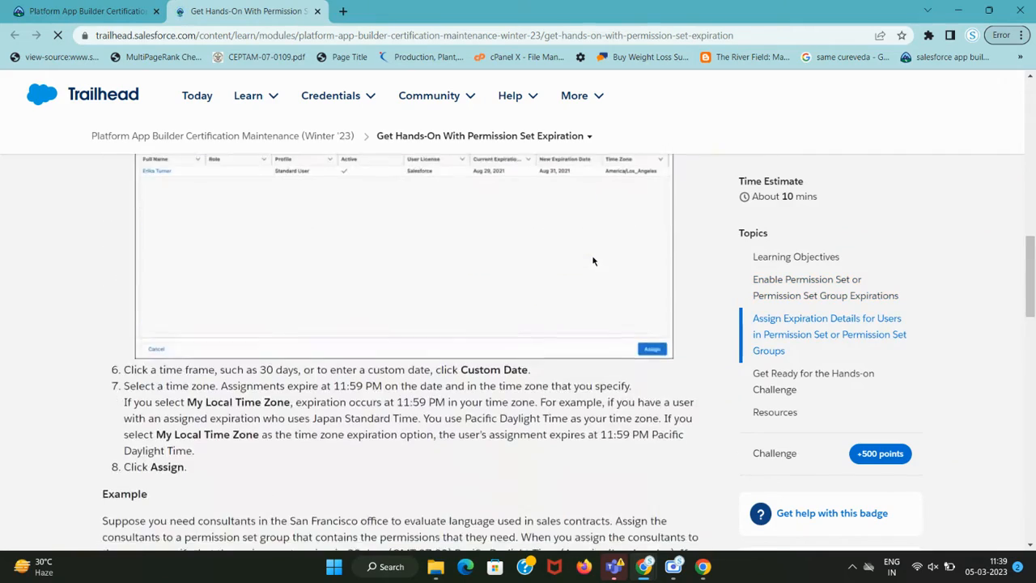
scroll(593, 260, down, 5)
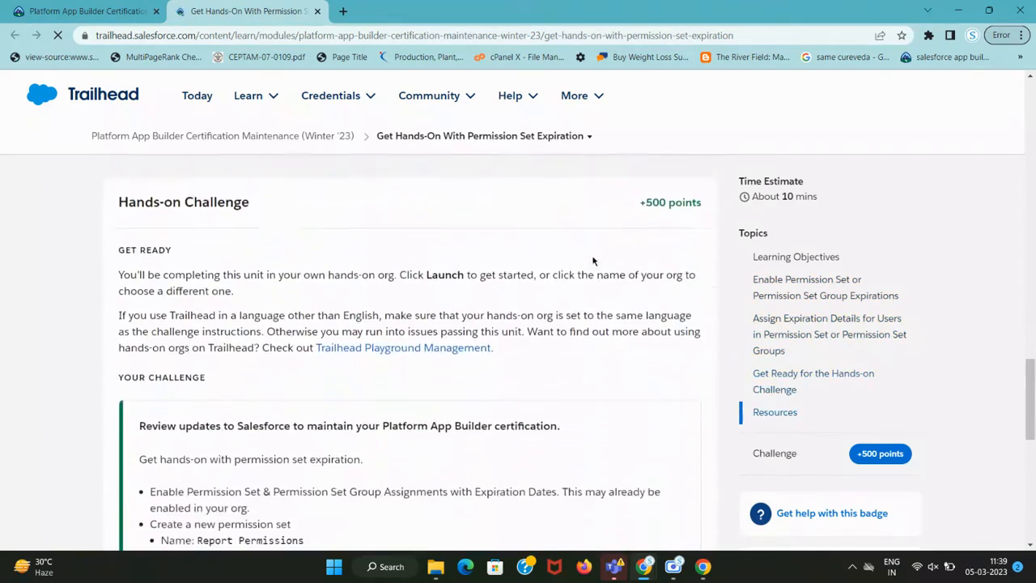
click(663, 412)
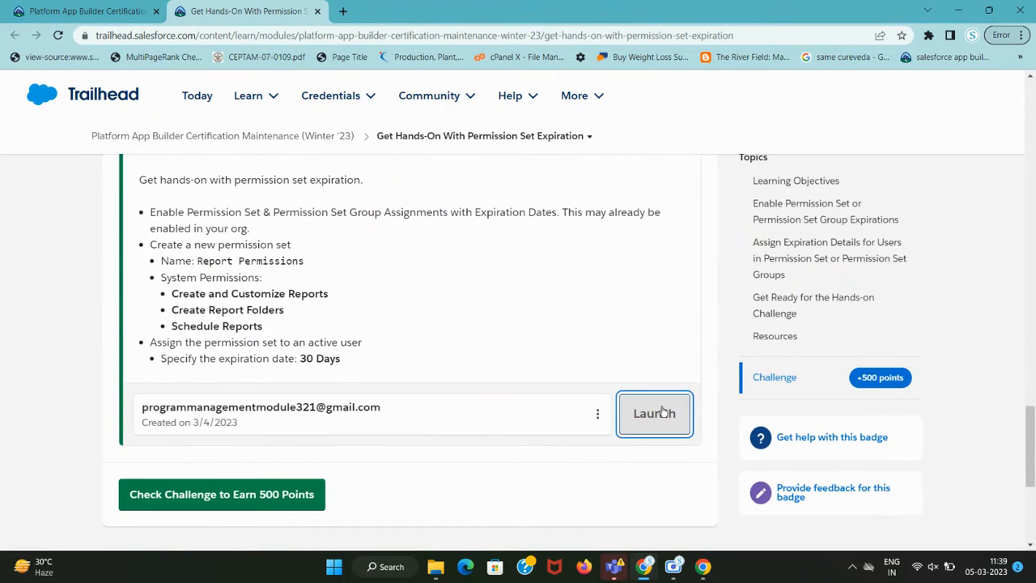
Step: Review the challenge's introduction and its requirement on enabling permission set assignments with expiration dates
scroll(257, 321, up, 1)
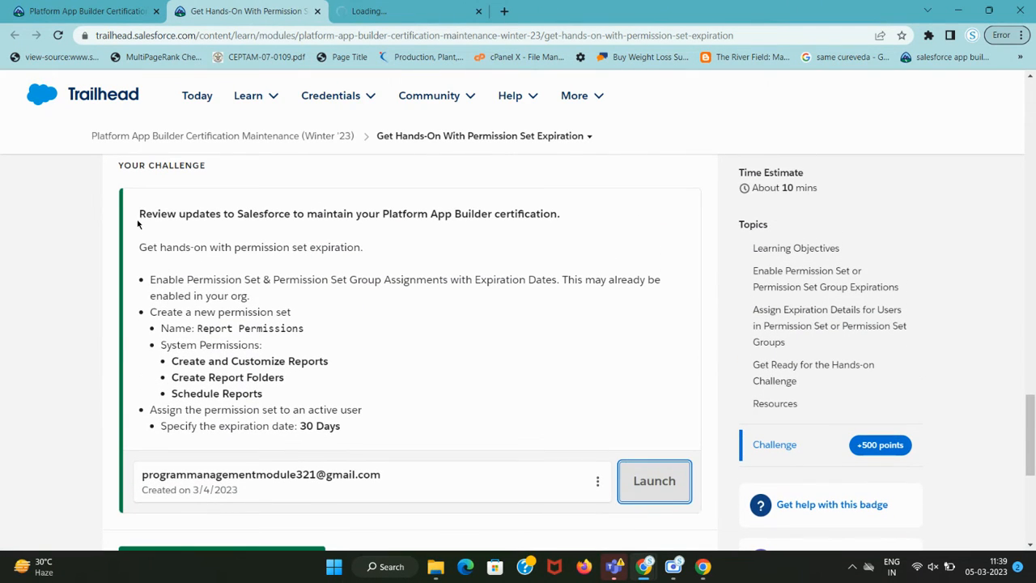
drag(137, 224, 565, 245)
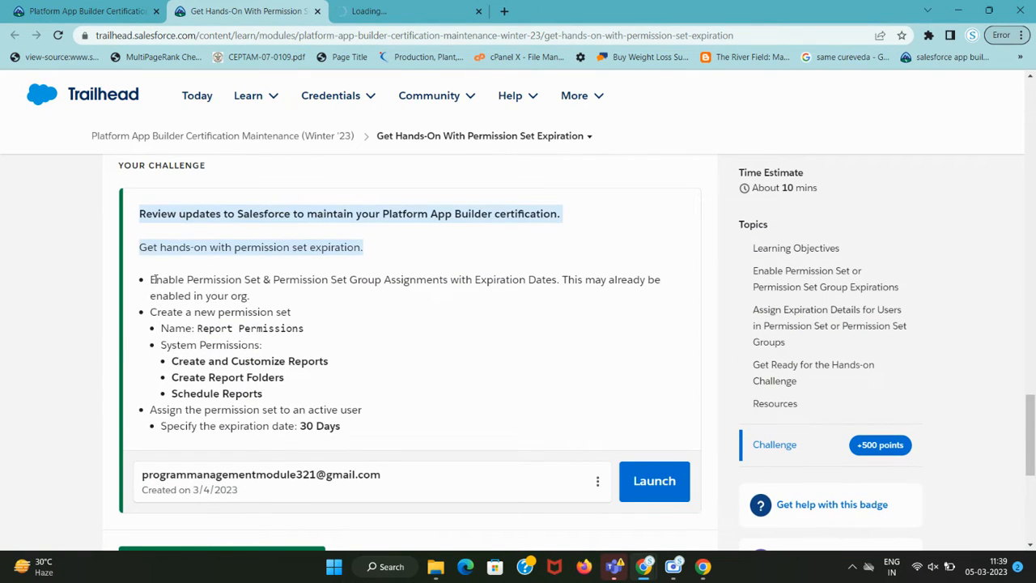
drag(151, 279, 542, 295)
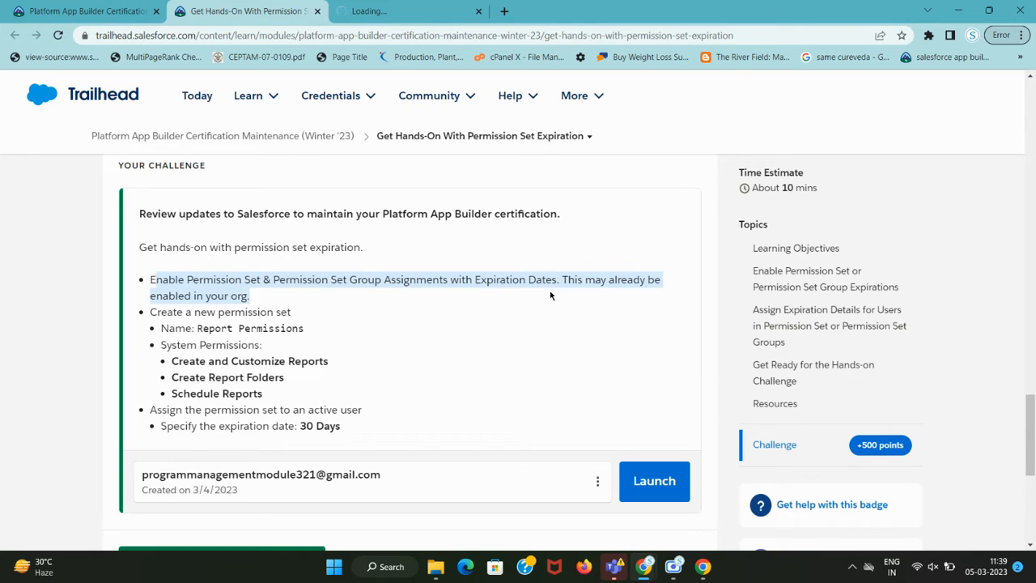
key(ctrl+Tab)
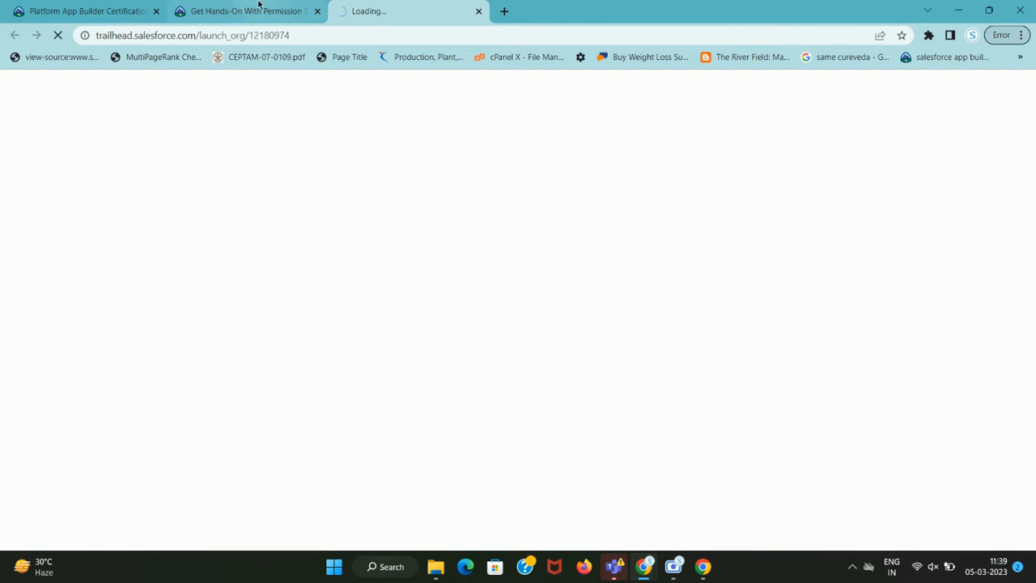
click(280, 8)
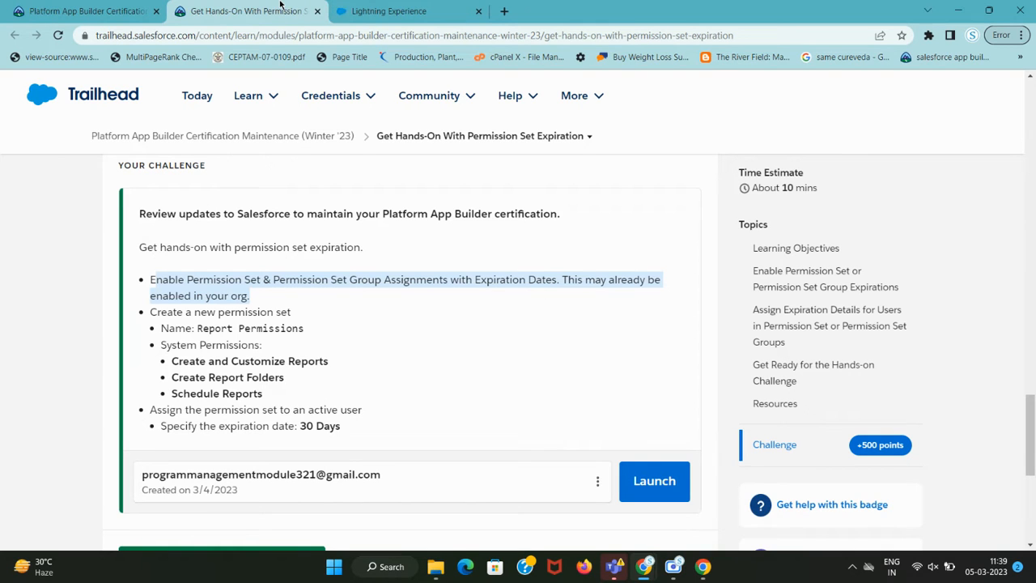
Step: In the launched org's Setup, search for "user" and open User Management Settings
key(ctrl+Tab)
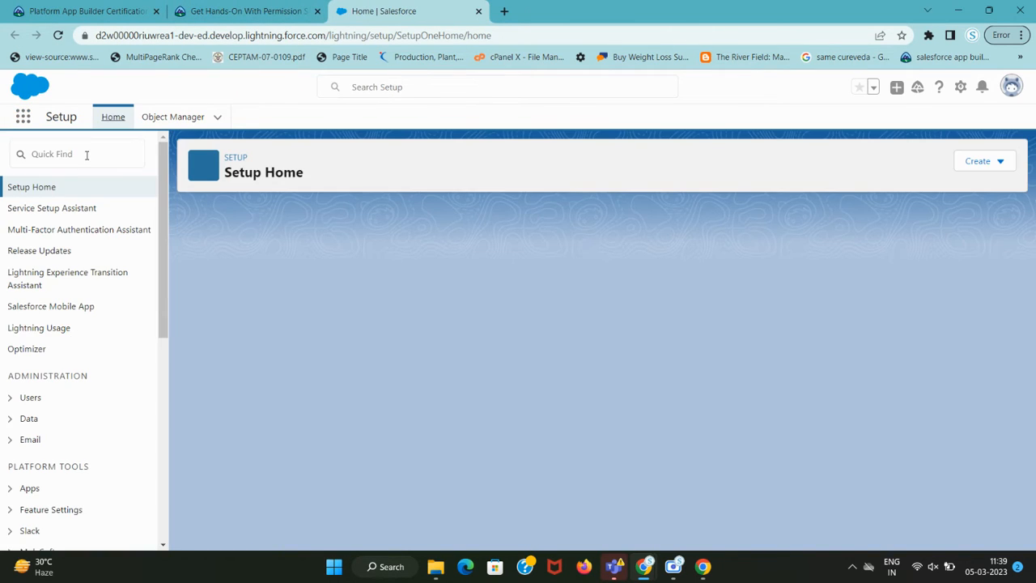
click(87, 155)
text(us)
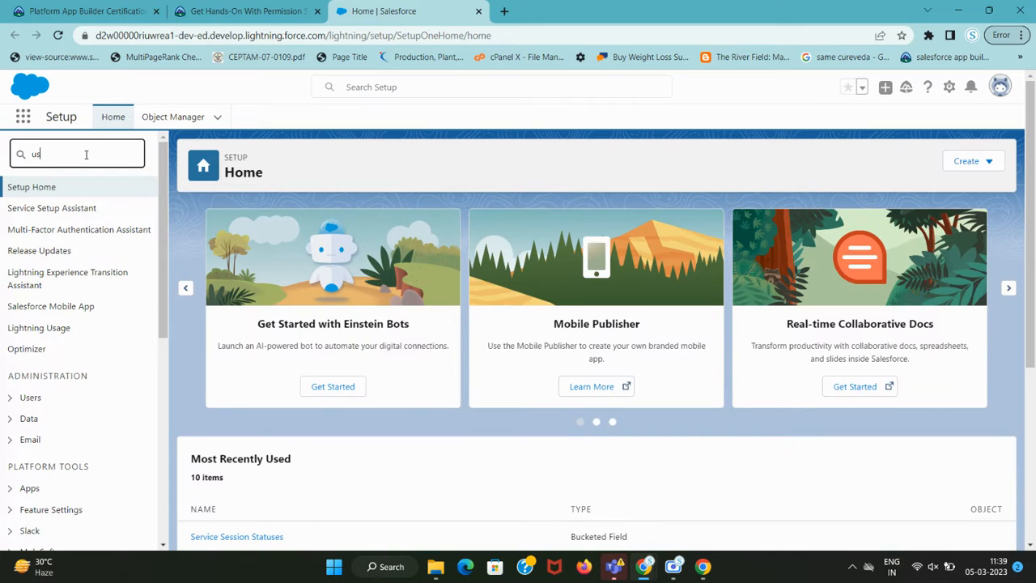
text(er)
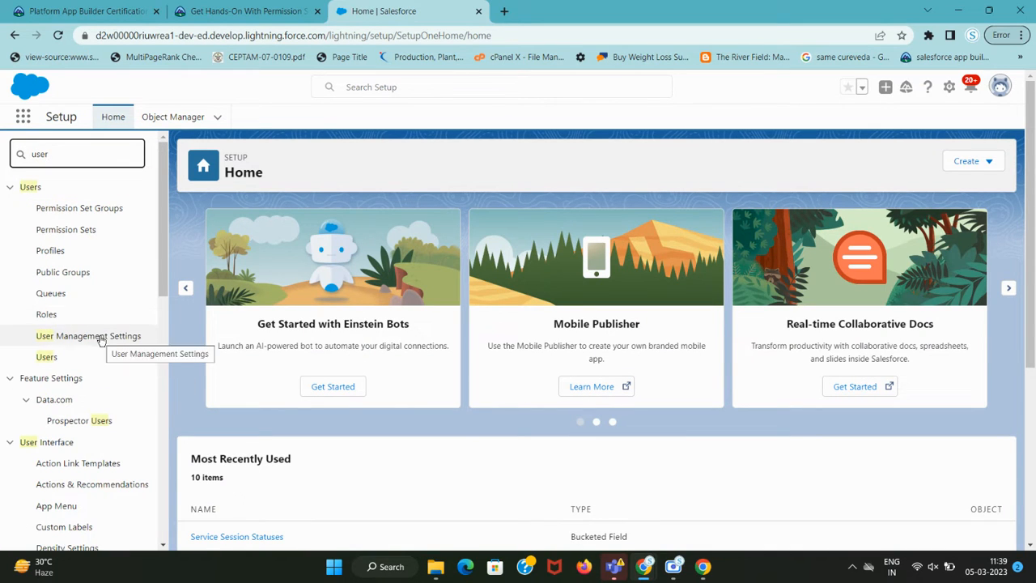
click(101, 338)
Step: Copy the setting name from the challenge and locate Permission Set & Permission Set Group Assignments with Expiration Dates in User Management Settings
key(ctrl+shift+Tab)
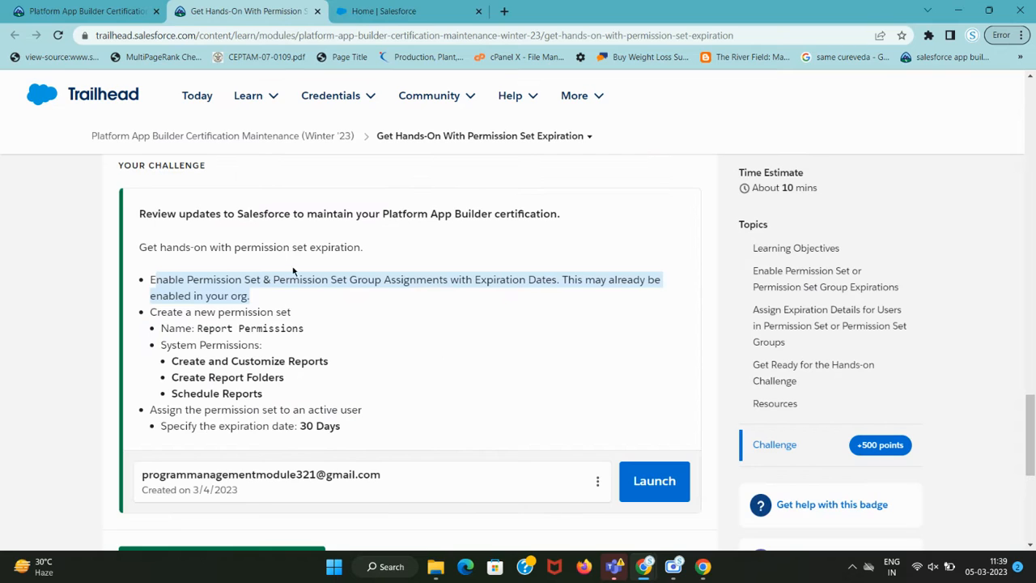
click(308, 292)
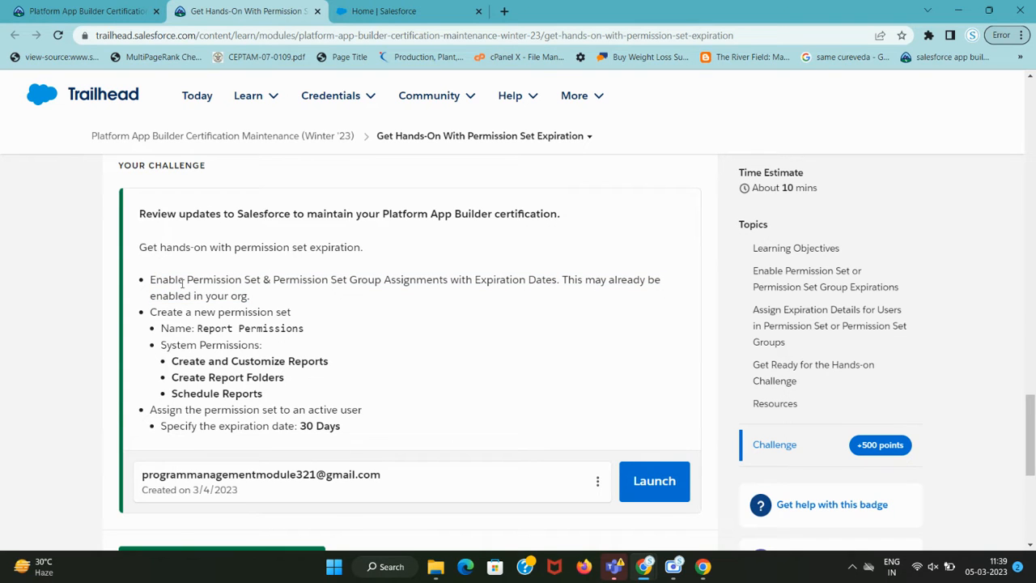
drag(189, 279, 404, 283)
key(ctrl+c)
key(ctrl+Tab)
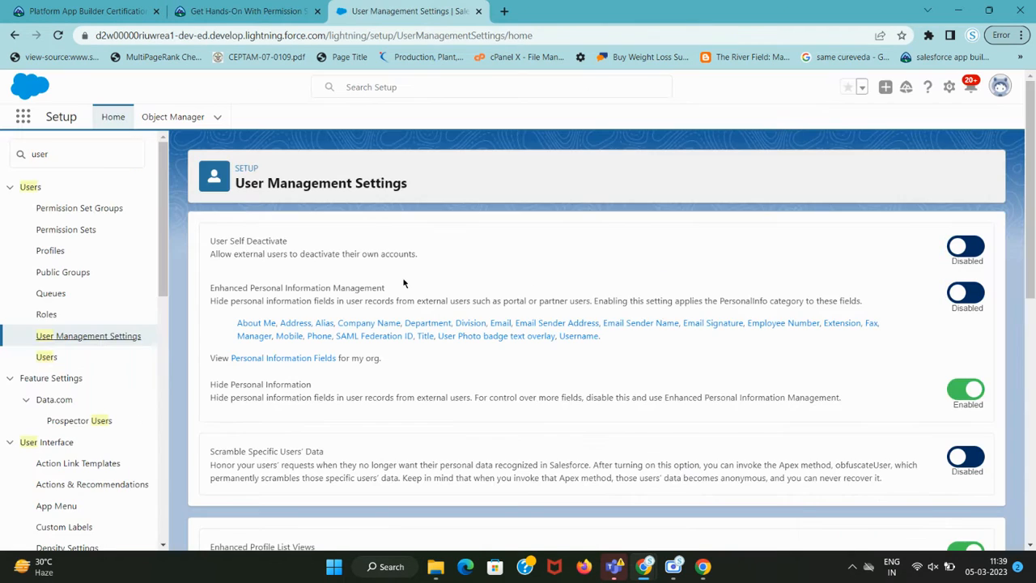
scroll(836, 375, down, 1)
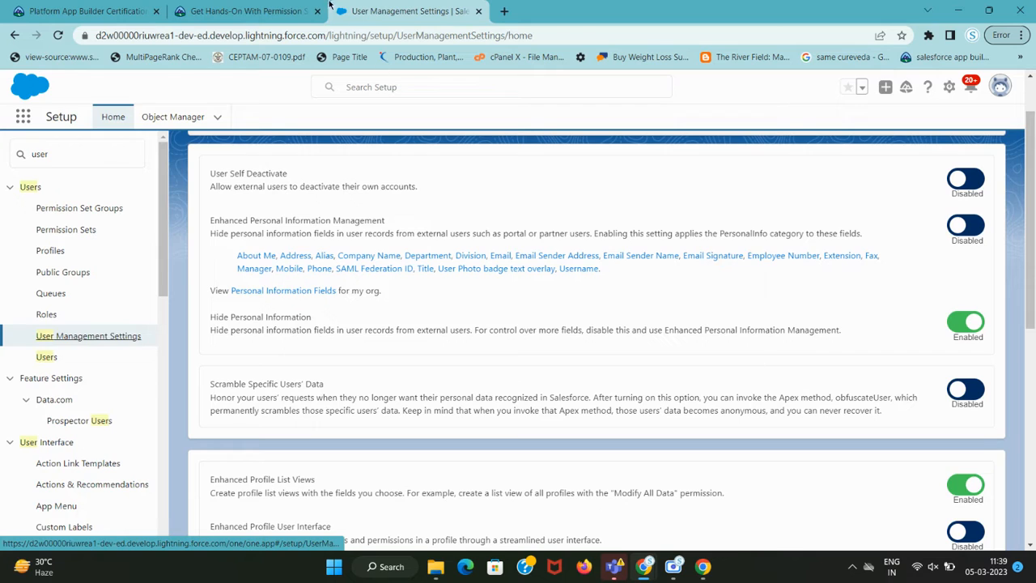
click(327, 7)
click(377, 7)
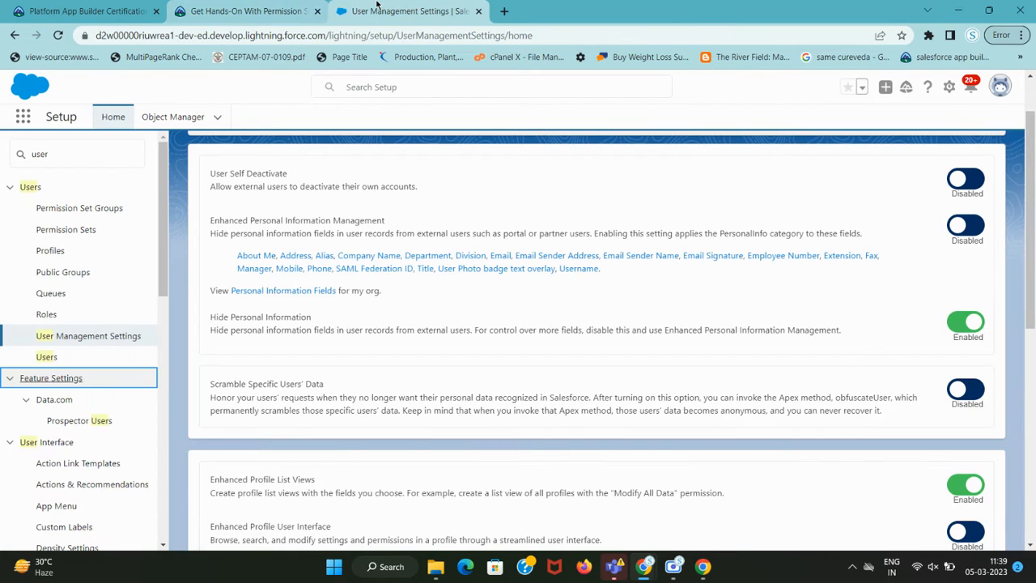
key(ctrl+f)
key(ctrl+v)
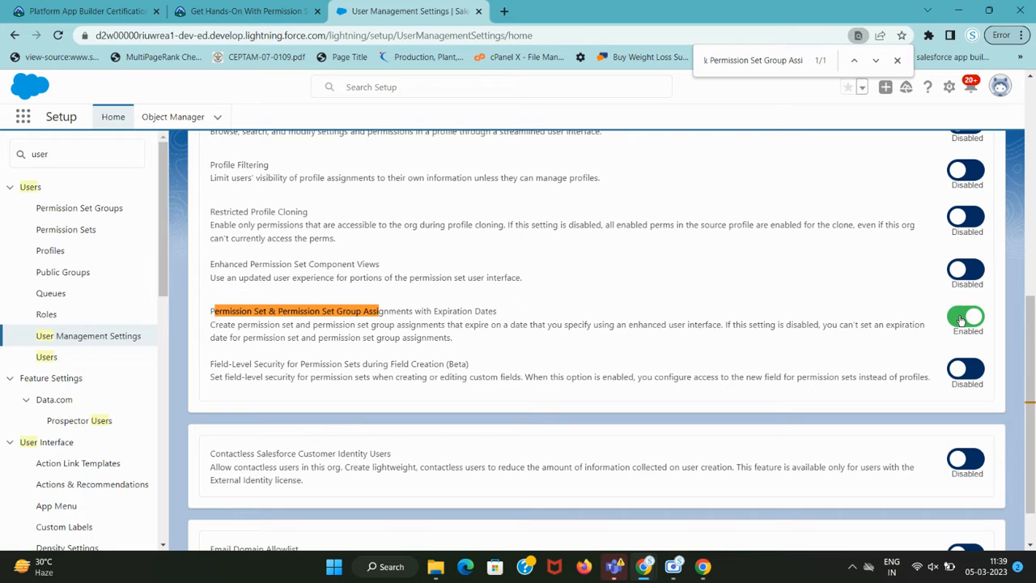
Step: Check the challenge's next requirement, then search Setup for "permission" and open Permission Sets
key(ctrl+shift+Tab)
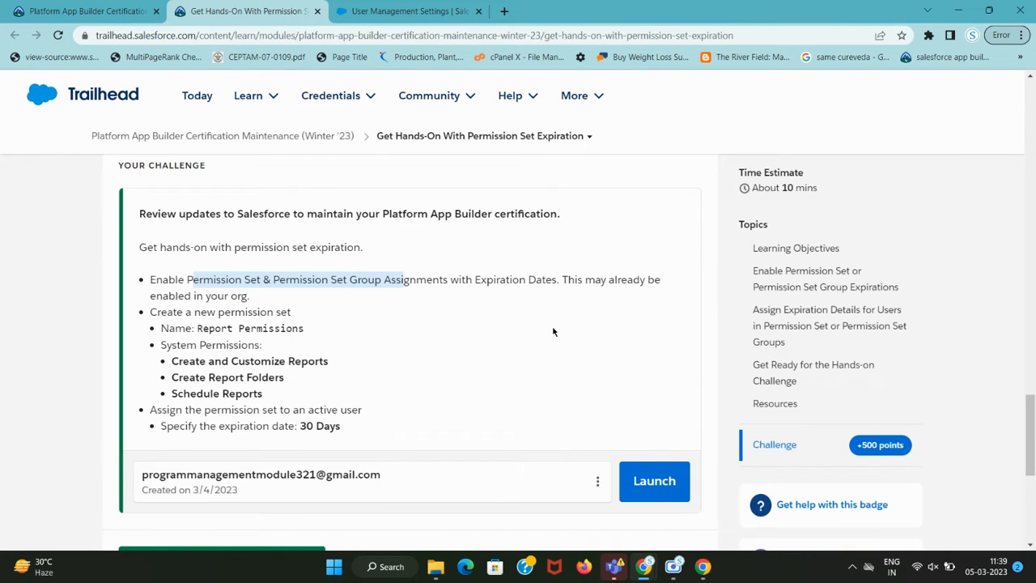
drag(185, 313, 282, 313)
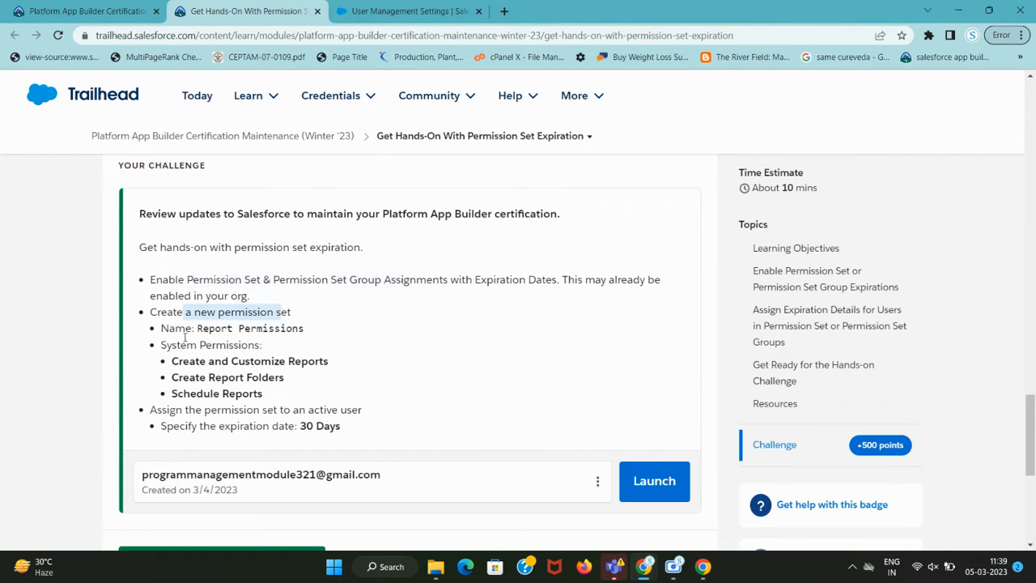
double_click(246, 312)
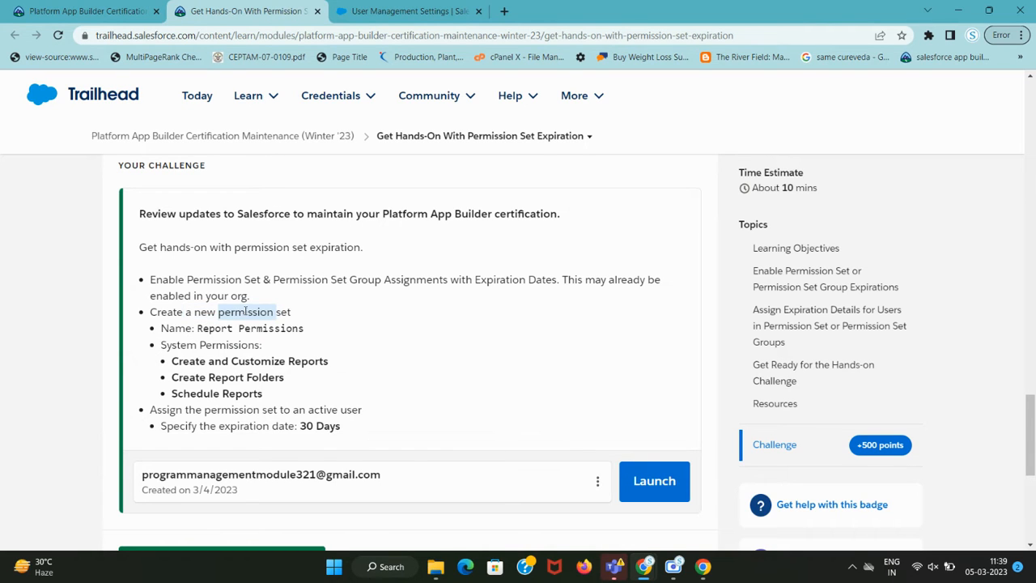
click(390, 7)
double_click(38, 153)
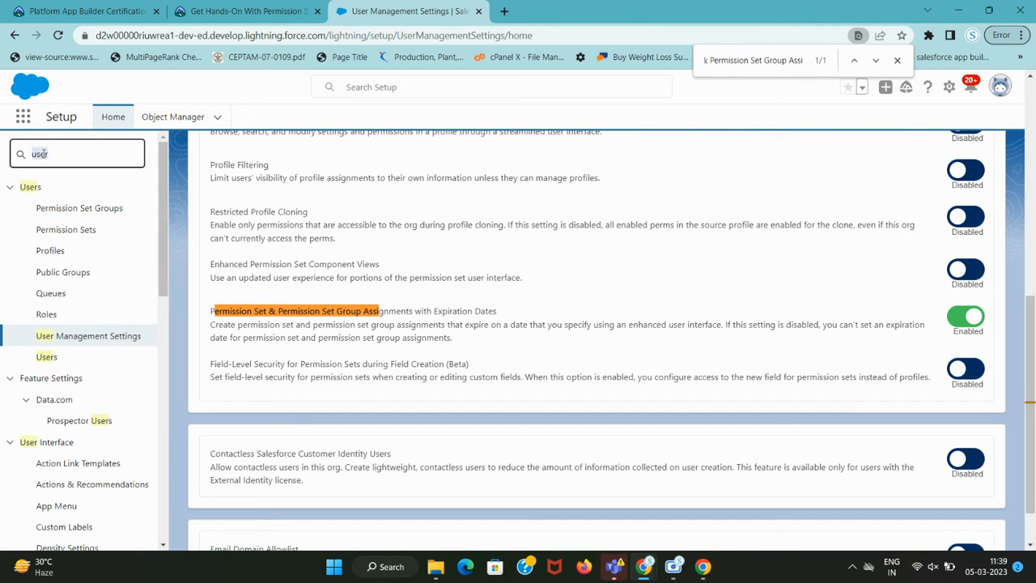
text(permission)
click(71, 235)
Step: Copy the name Report Permissions from the challenge and search the Permission Sets page for it
key(ctrl+shift+Tab)
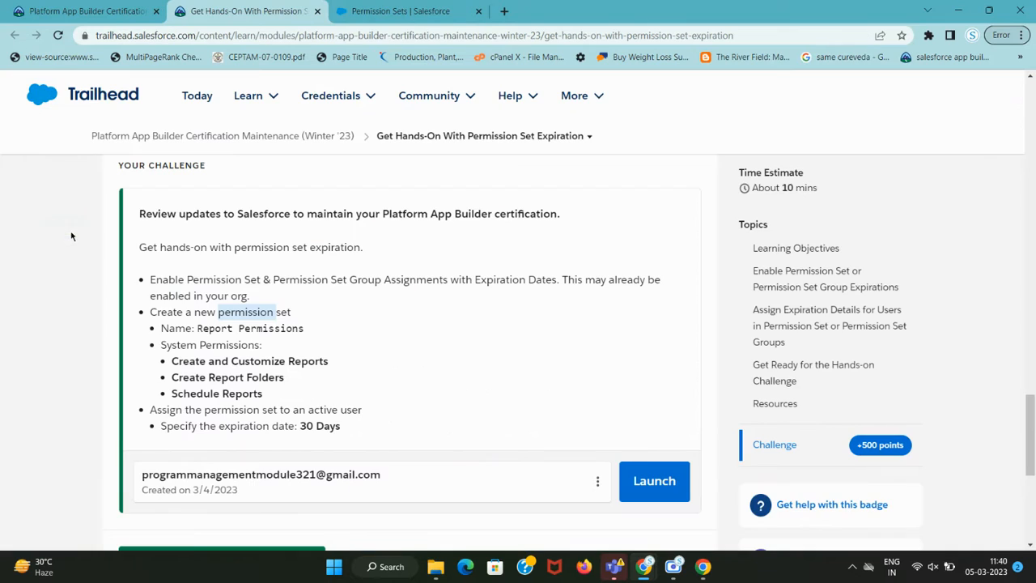
drag(198, 326, 352, 333)
key(ctrl+c)
key(ctrl+Tab)
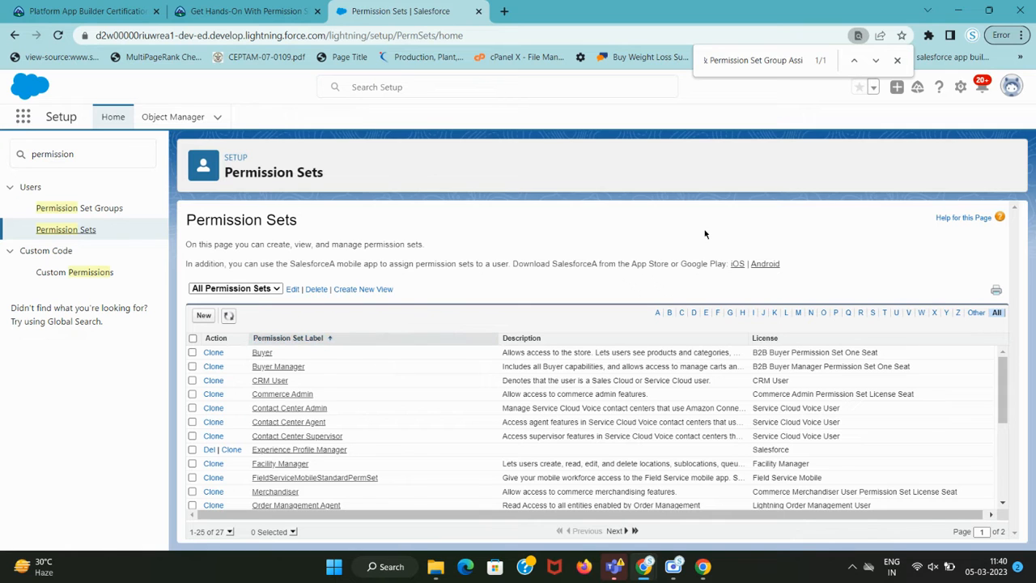
key(ctrl+f)
key(ctrl+v)
Step: Start a new permission set with the label Report Permissions and the API name Report_Permissions
key(ctrl+shift+Tab)
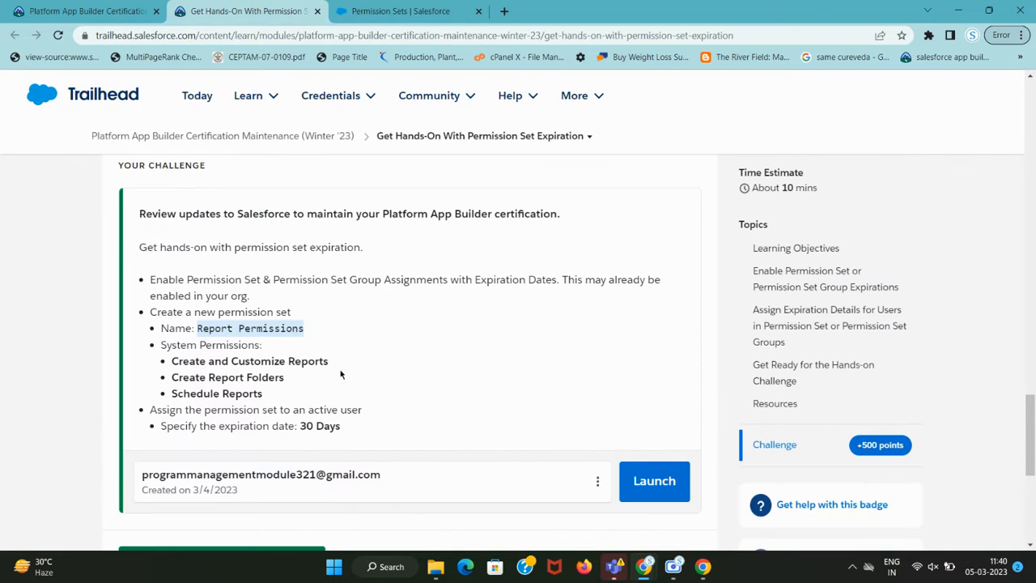
key(ctrl+Tab)
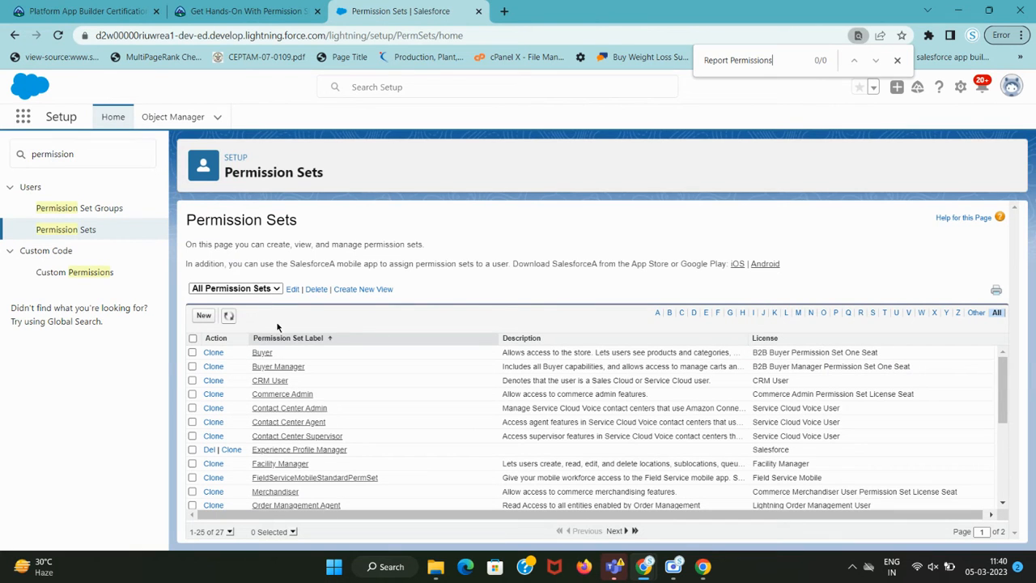
click(209, 316)
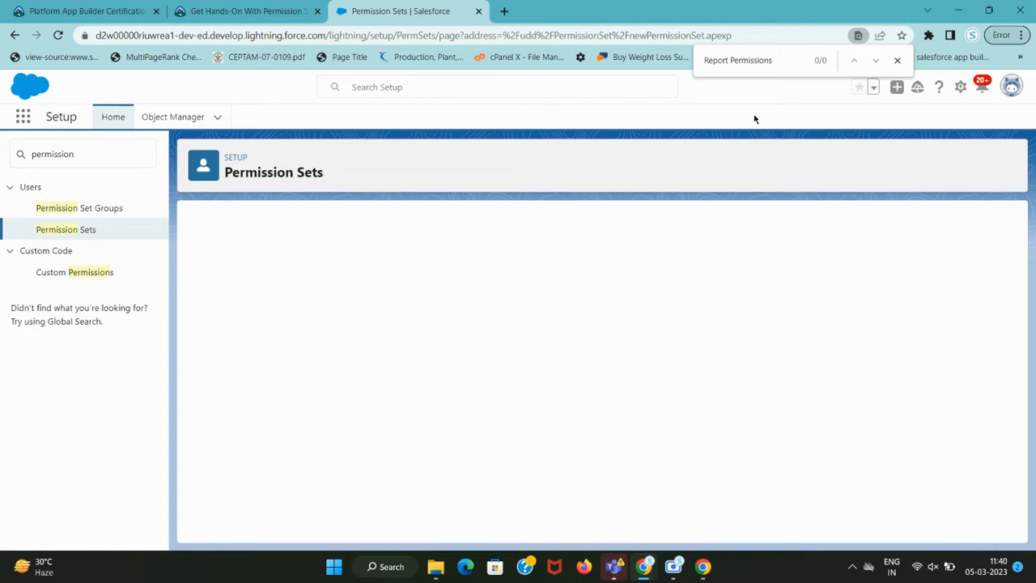
click(898, 71)
click(383, 320)
key(ctrl+v)
click(665, 243)
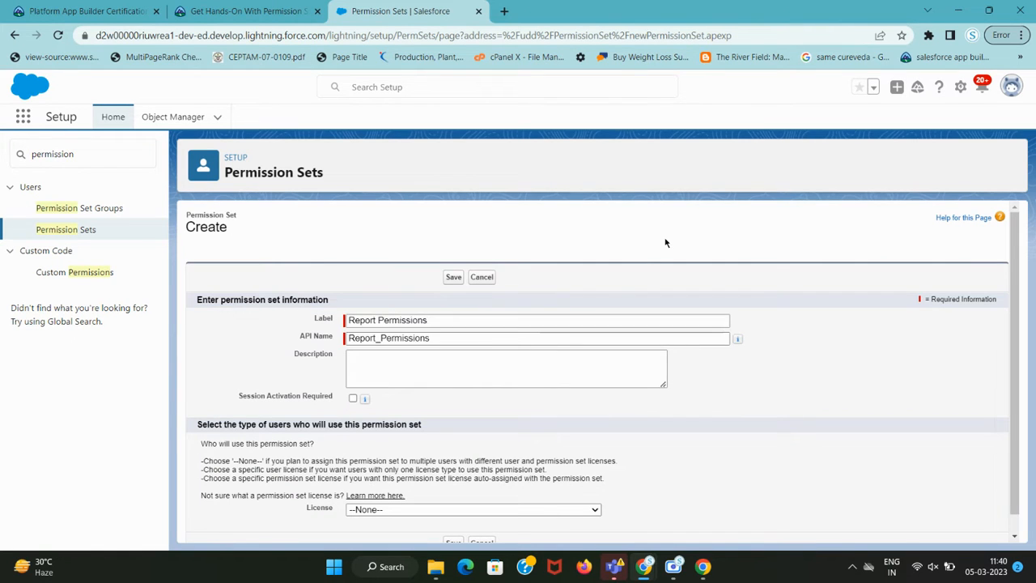
Step: Compare the challenge's required system permissions with the options on the permission set creation form
key(ctrl+shift+Tab)
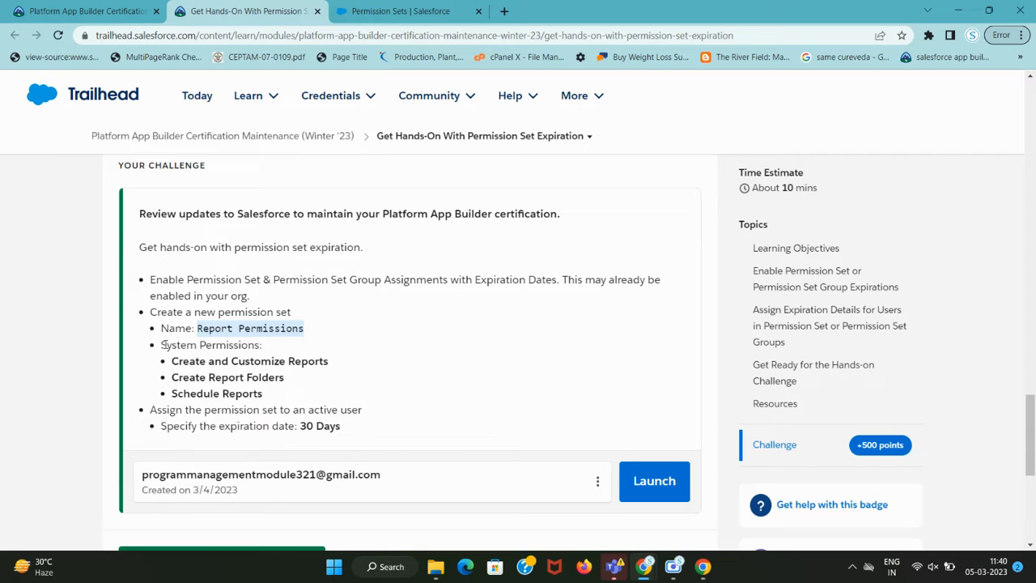
drag(164, 345, 261, 347)
key(ctrl+Tab)
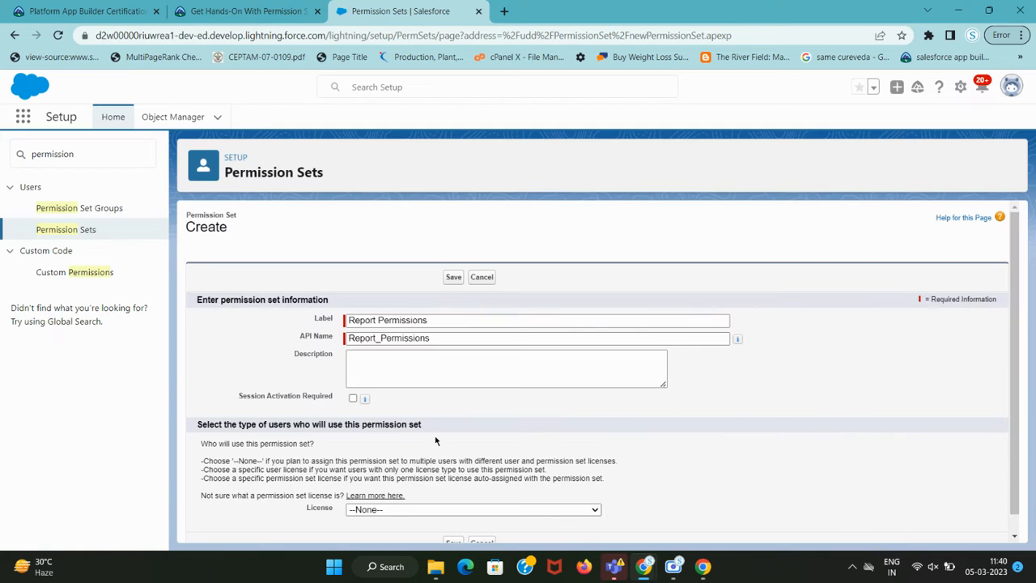
scroll(436, 441, down, 1)
key(ctrl+shift+Tab)
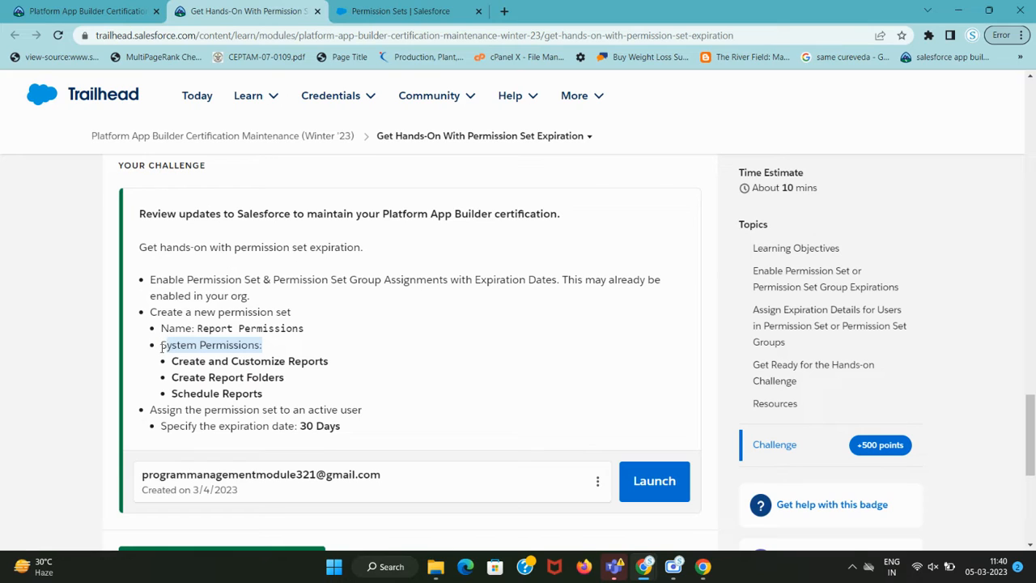
drag(177, 361, 332, 362)
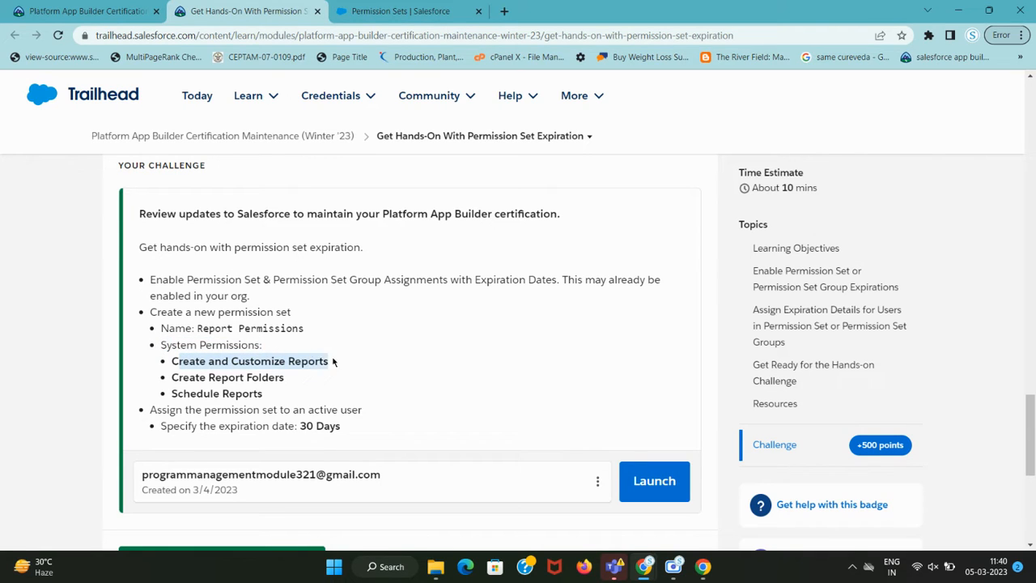
drag(171, 377, 260, 378)
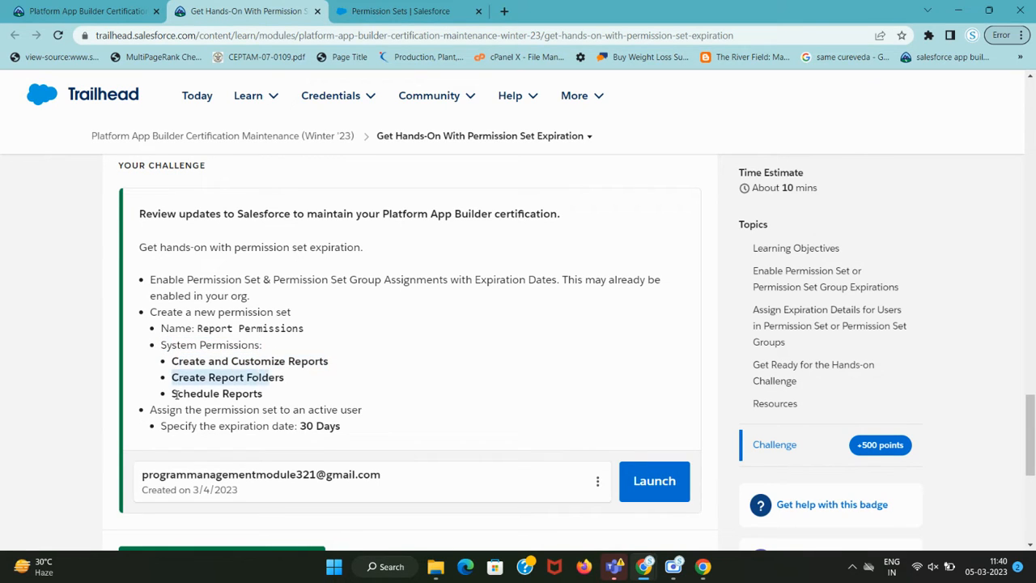
drag(177, 393, 320, 401)
key(ctrl+Tab)
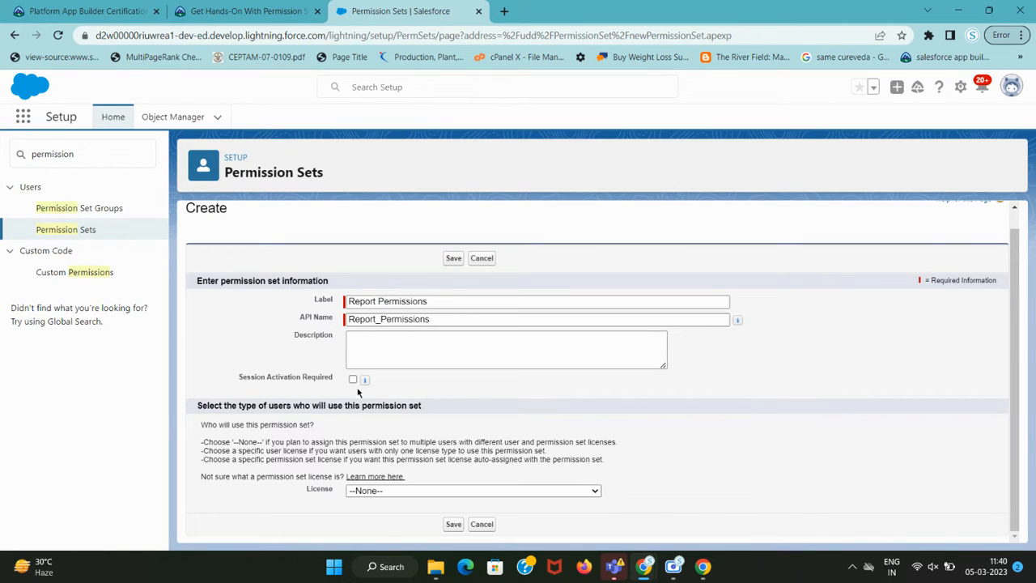
Step: Set the new permission set's license to Salesforce
click(399, 489)
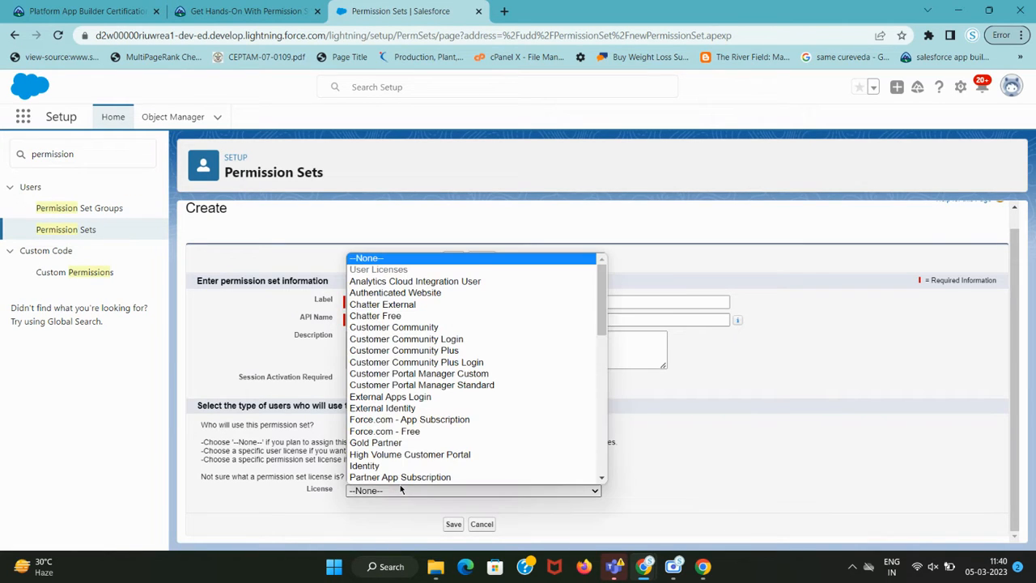
key(s)
click(748, 483)
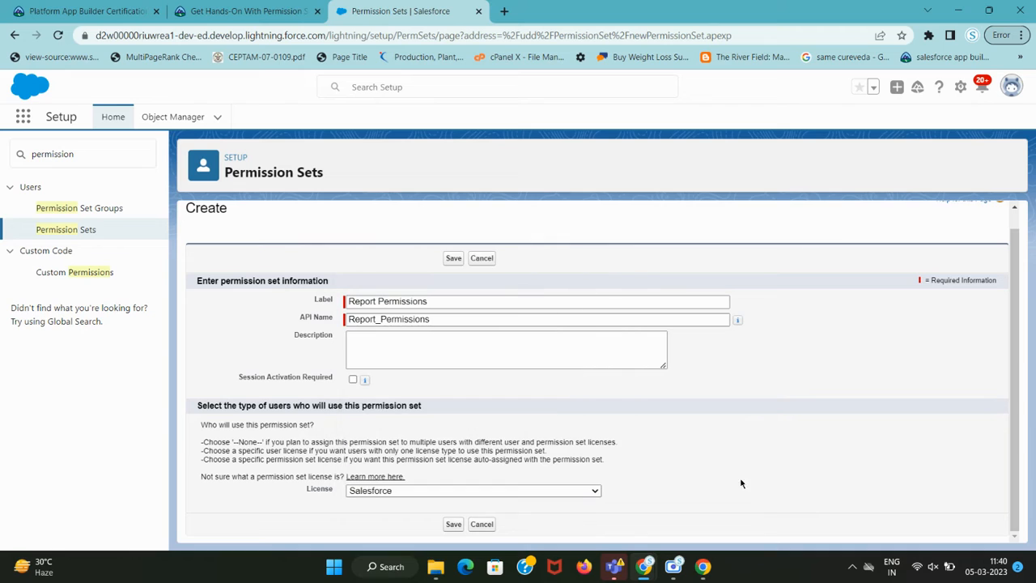
Step: Save the new Report Permissions set and open its System Permissions settings
click(454, 525)
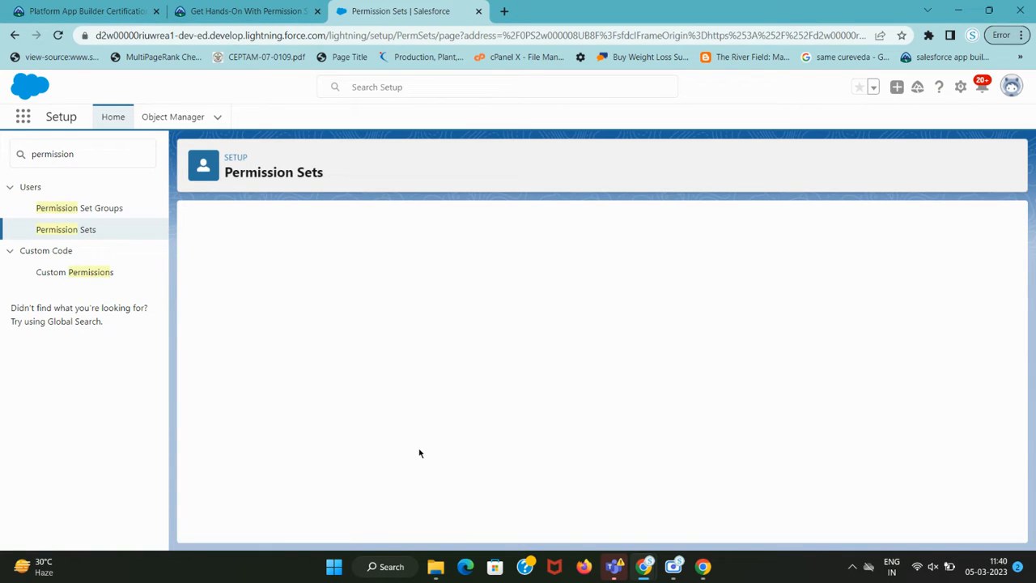
scroll(518, 356, down, 3)
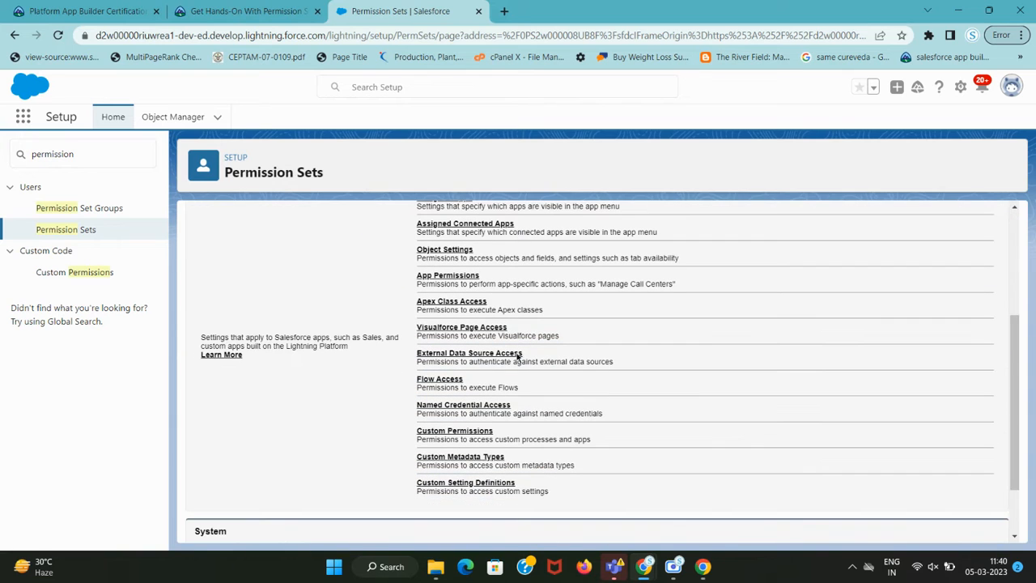
key(ctrl+shift+Tab)
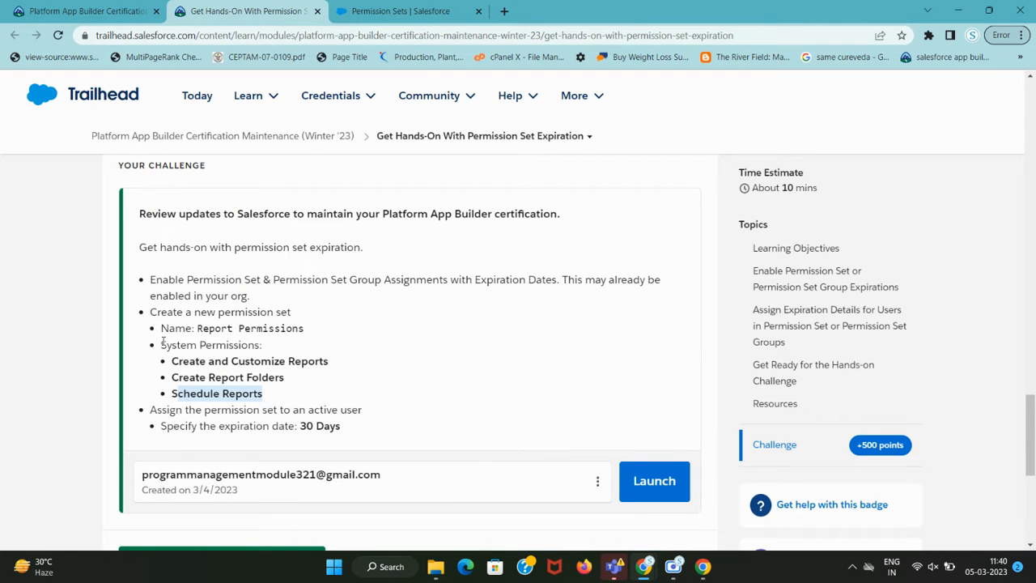
drag(163, 341, 247, 345)
key(ctrl+c)
key(ctrl+Tab)
key(ctrl+f)
key(ctrl+v)
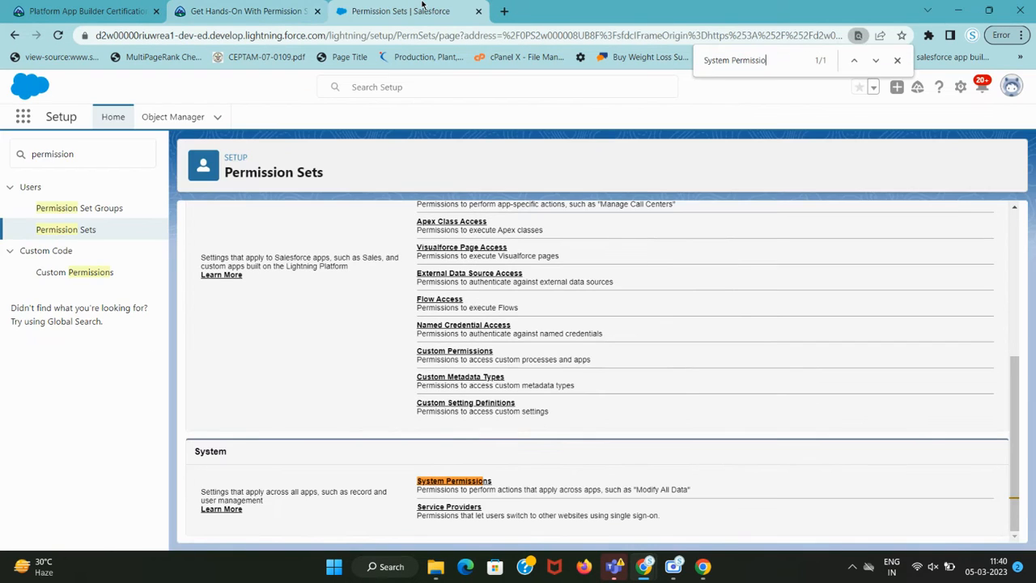
click(463, 483)
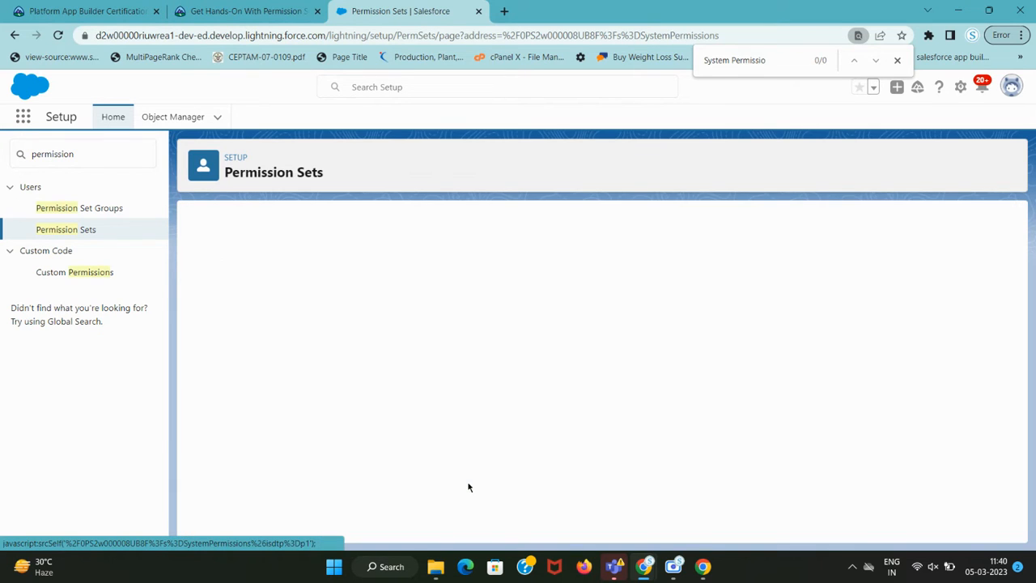
click(896, 61)
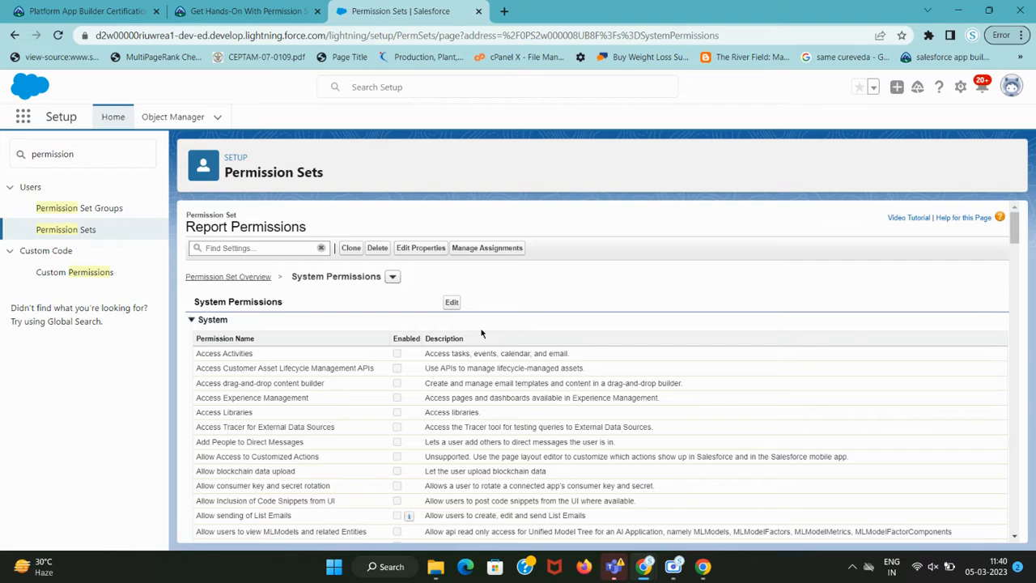
Step: Find Create and Customize Reports among the system permissions and open the System Permissions list for editing
key(ctrl+shift+Tab)
drag(171, 361, 302, 361)
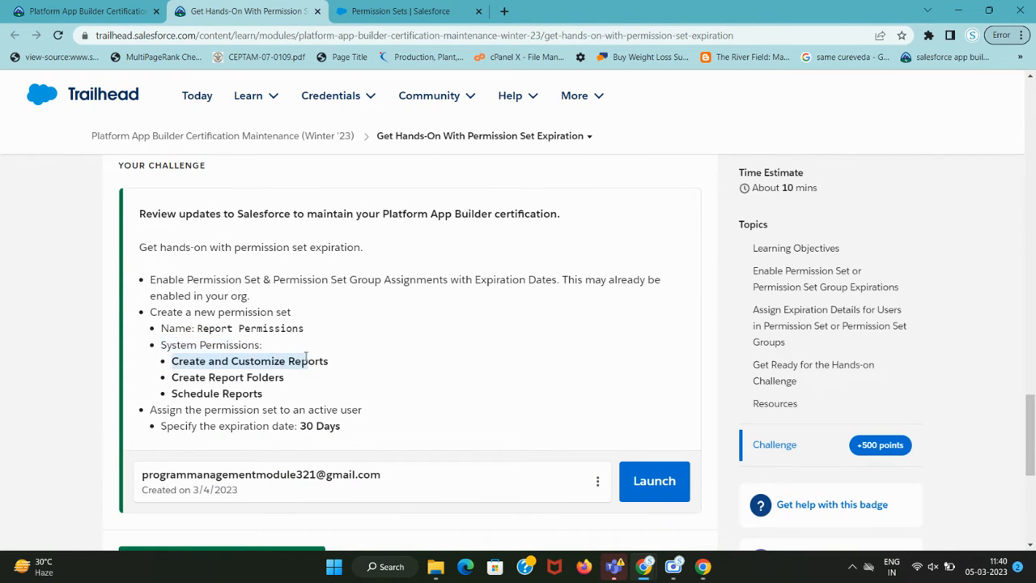
click(381, 7)
key(ctrl+f)
key(ctrl+v)
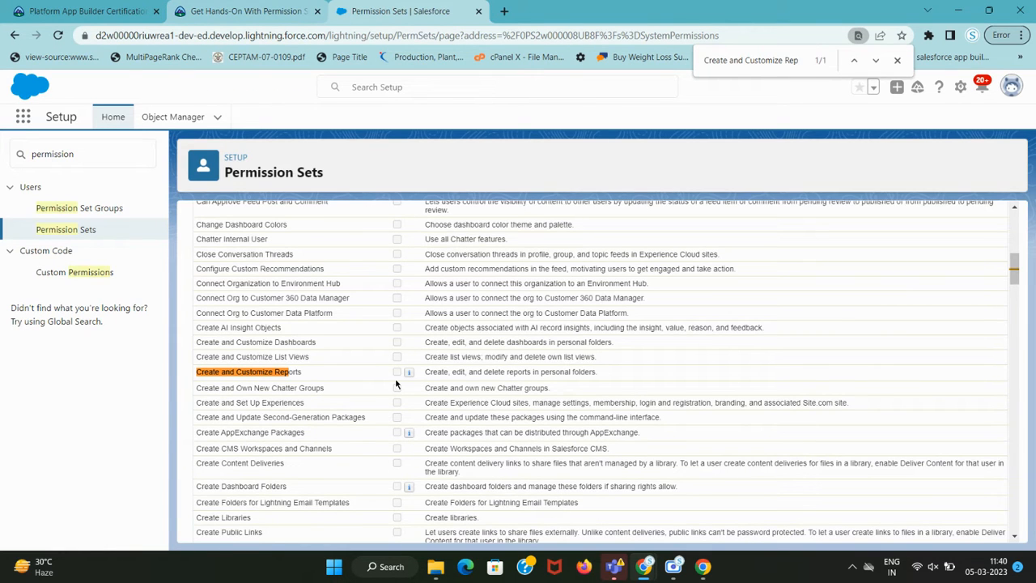
scroll(397, 374, up, 15)
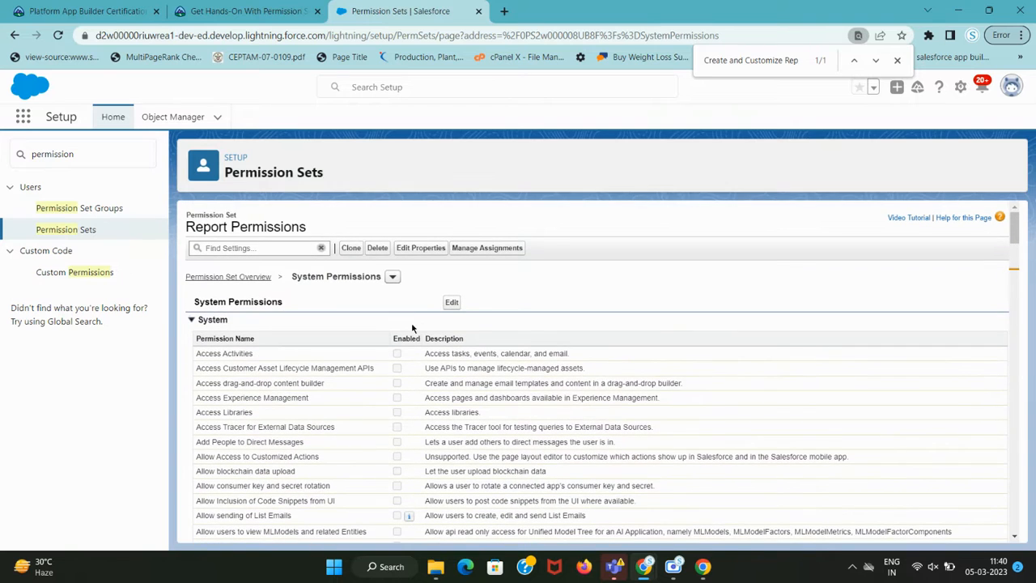
click(448, 301)
Step: Copy the full name Create and Customize Reports from the challenge, find that system permission and enable it
key(ctrl+shift+Tab)
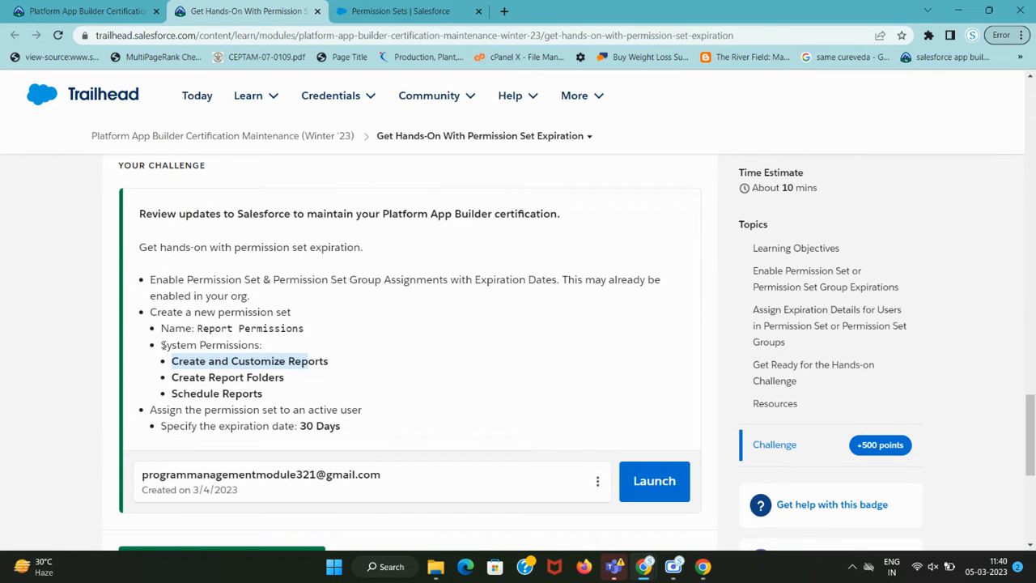
click(281, 349)
drag(172, 360, 327, 358)
click(359, 7)
key(ctrl+v)
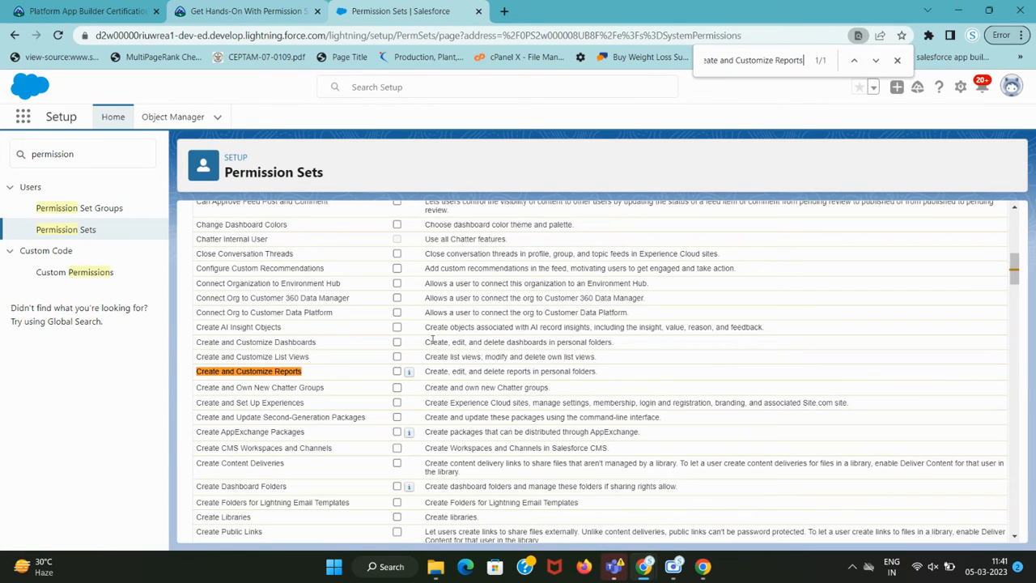
click(397, 370)
Step: Look up Create Report Folders from the challenge in the system permissions and enable it
key(ctrl+shift+Tab)
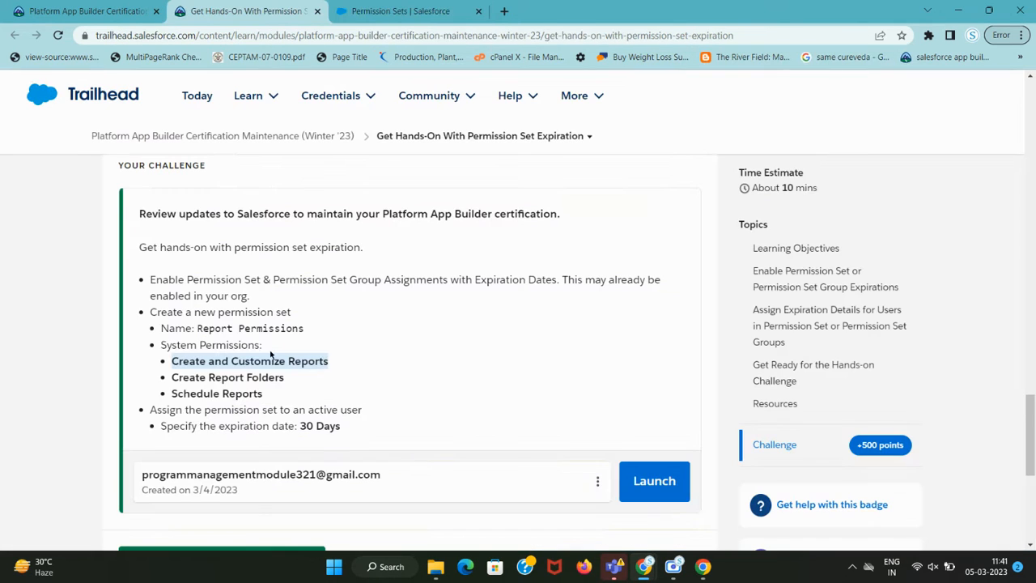
drag(173, 378, 278, 377)
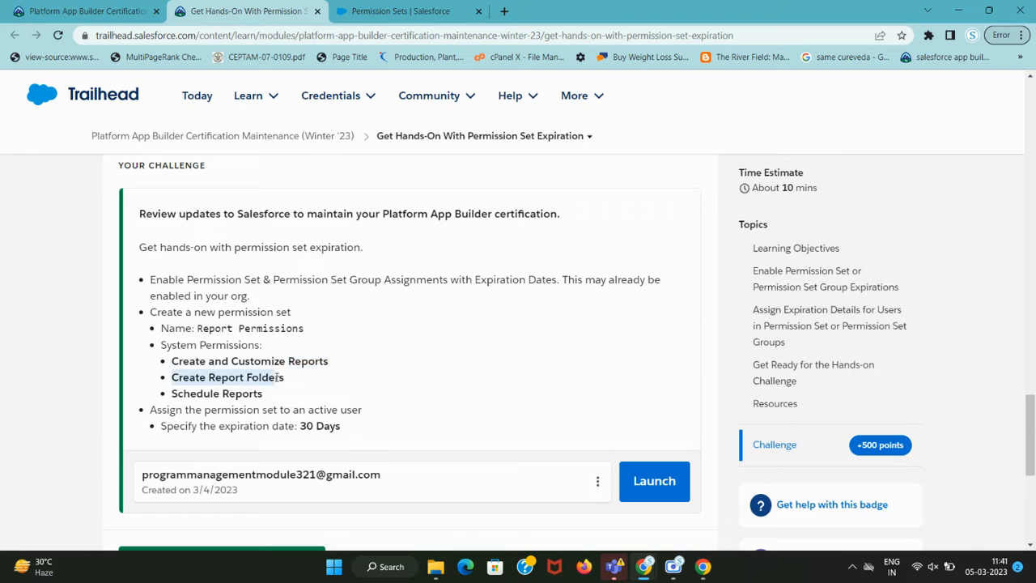
key(ctrl+Tab)
key(ctrl+v)
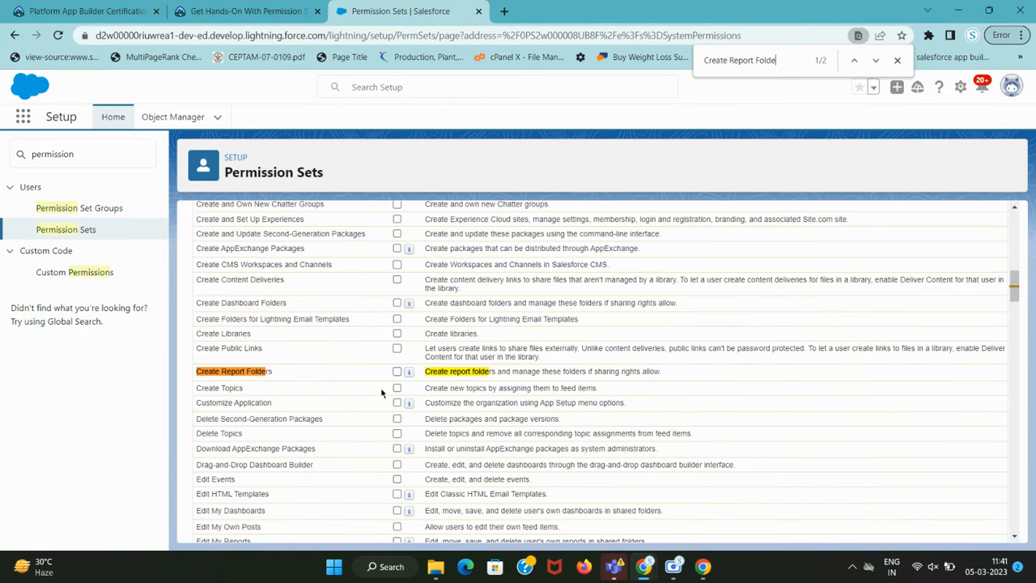
click(397, 372)
Step: Copy Schedule Reports from the challenge, find that system permission and enable it
key(ctrl+shift+Tab)
drag(173, 394, 245, 396)
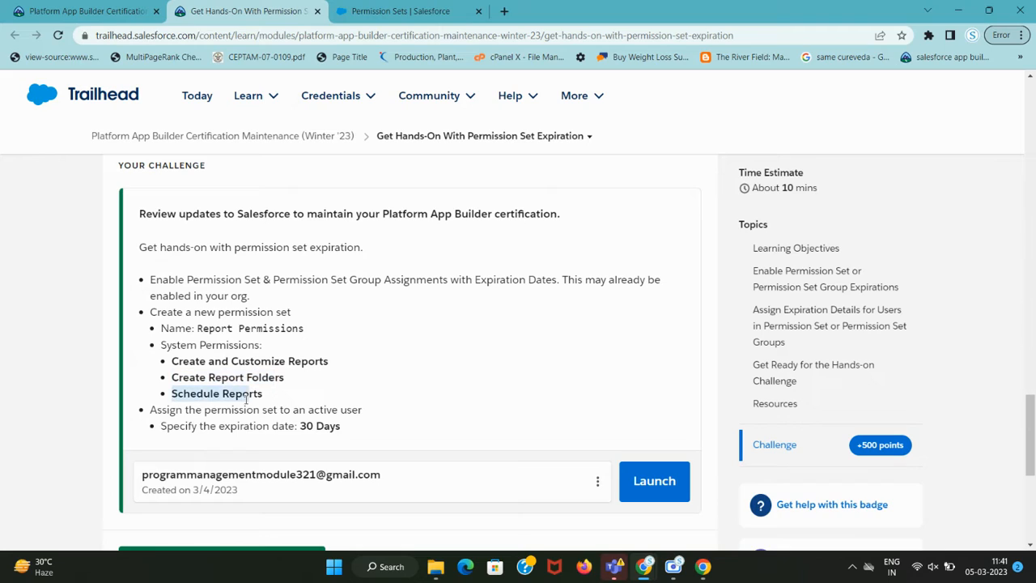
key(ctrl+c)
key(ctrl+Tab)
key(ctrl+f)
key(ctrl+v)
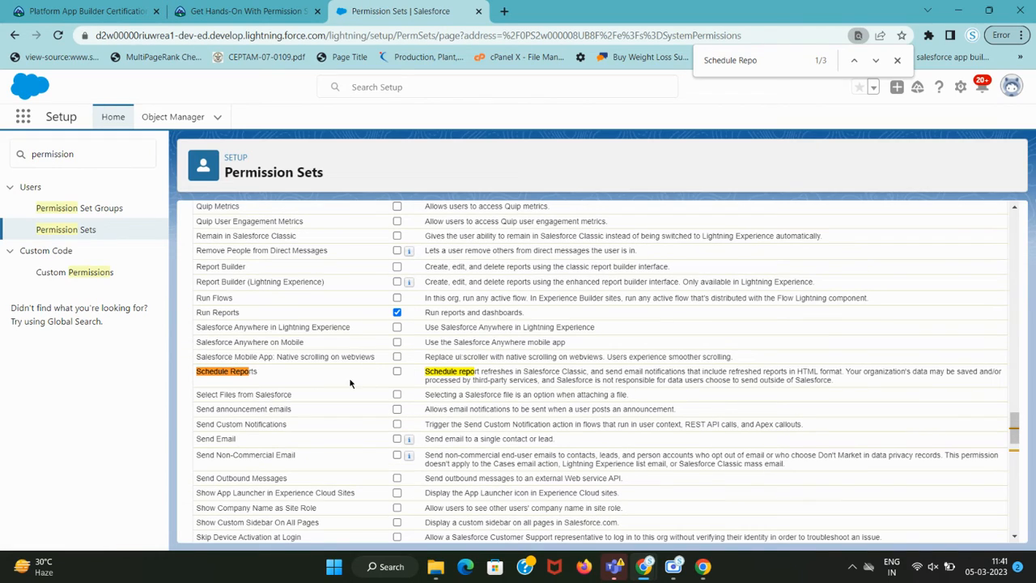
Step: Save the system permission changes, check the challenge's assignment requirement and confirm the save
scroll(655, 405, up, 20)
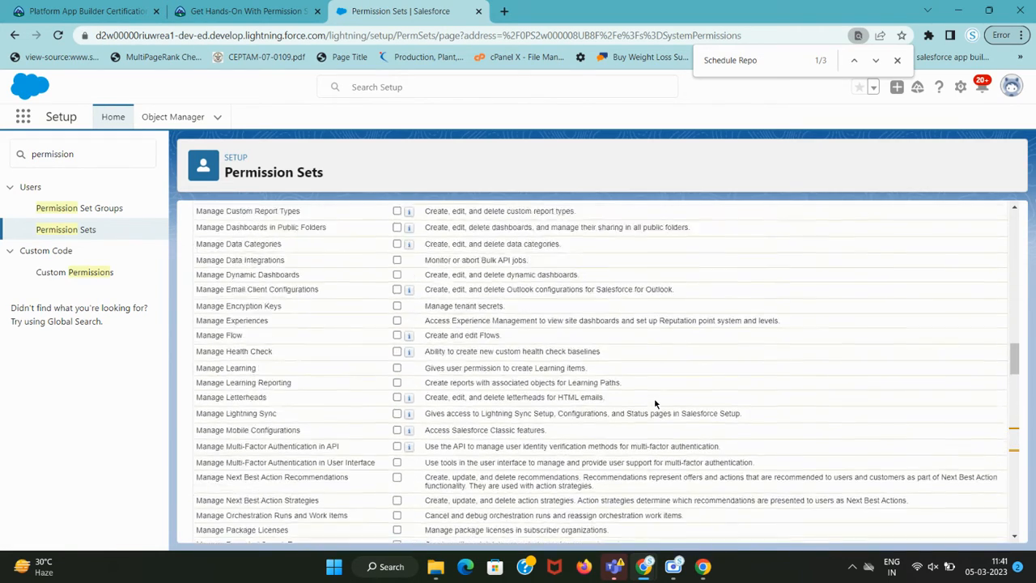
scroll(655, 402, up, 10)
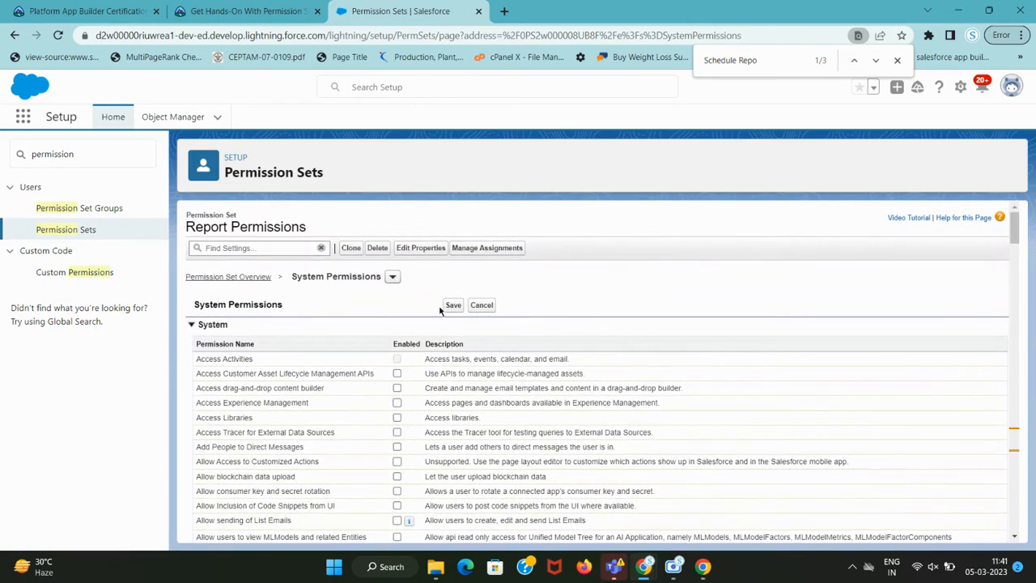
click(451, 304)
key(ctrl+shift+Tab)
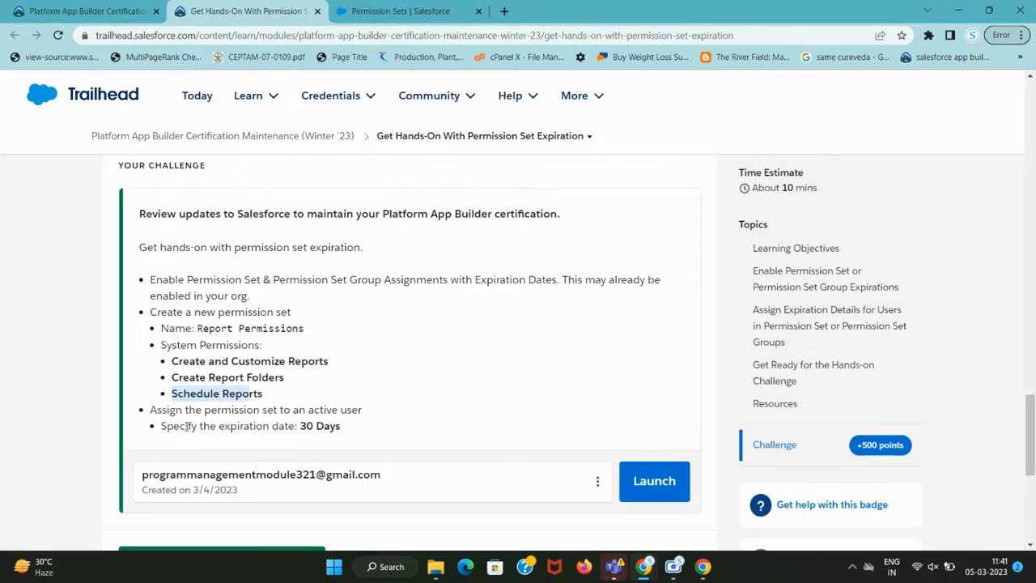
drag(152, 409, 364, 410)
key(ctrl+Tab)
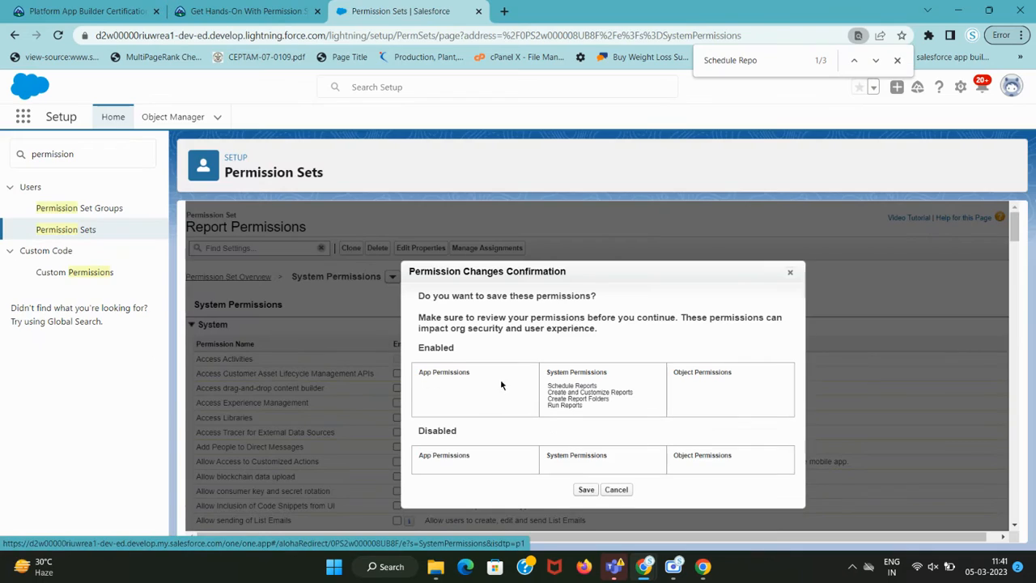
click(586, 490)
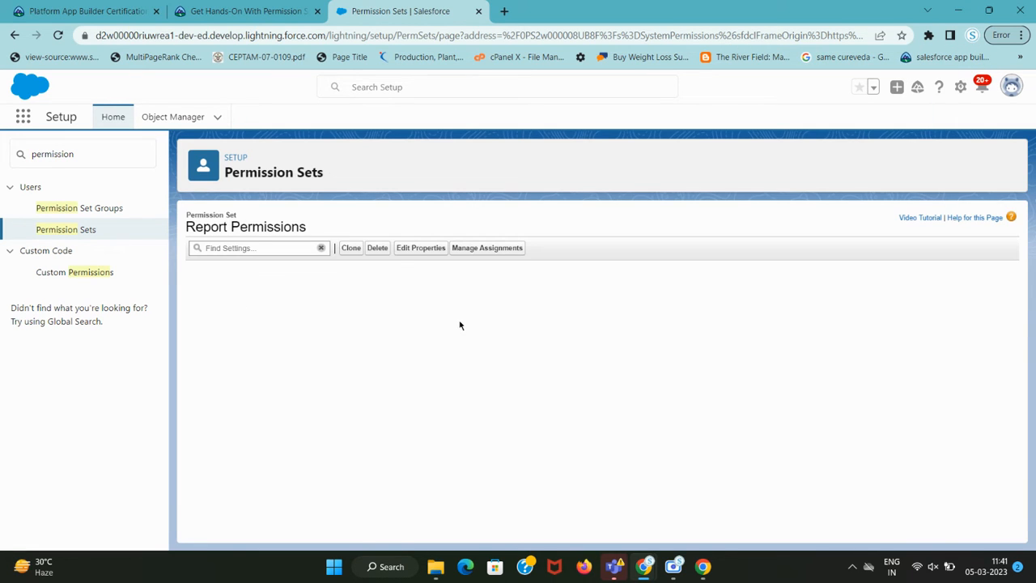
Step: Open the assignments of the Report Permissions set and start a new assignment, consulting the challenge's assignment instructions
click(498, 251)
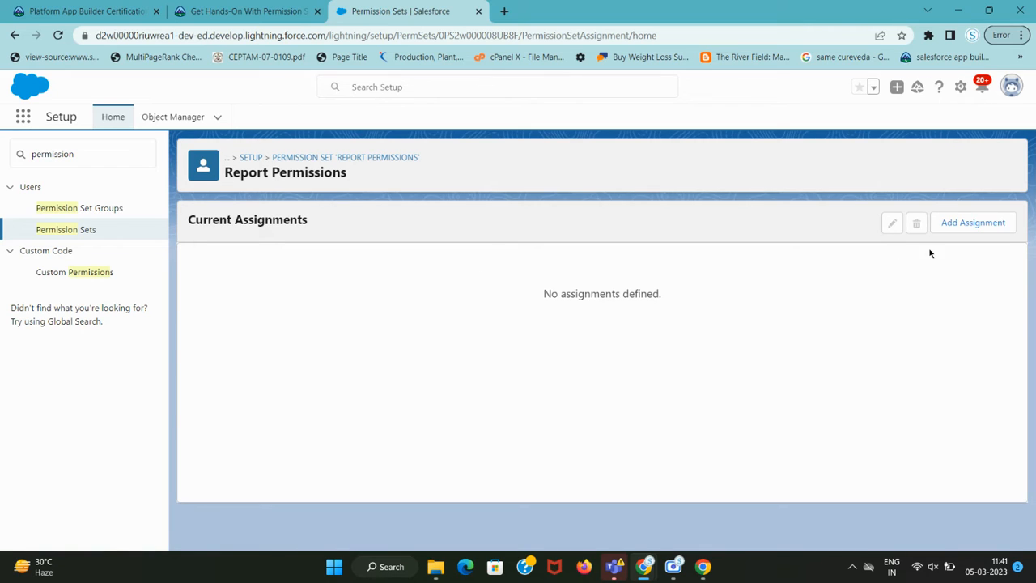
click(973, 223)
key(ctrl+shift+Tab)
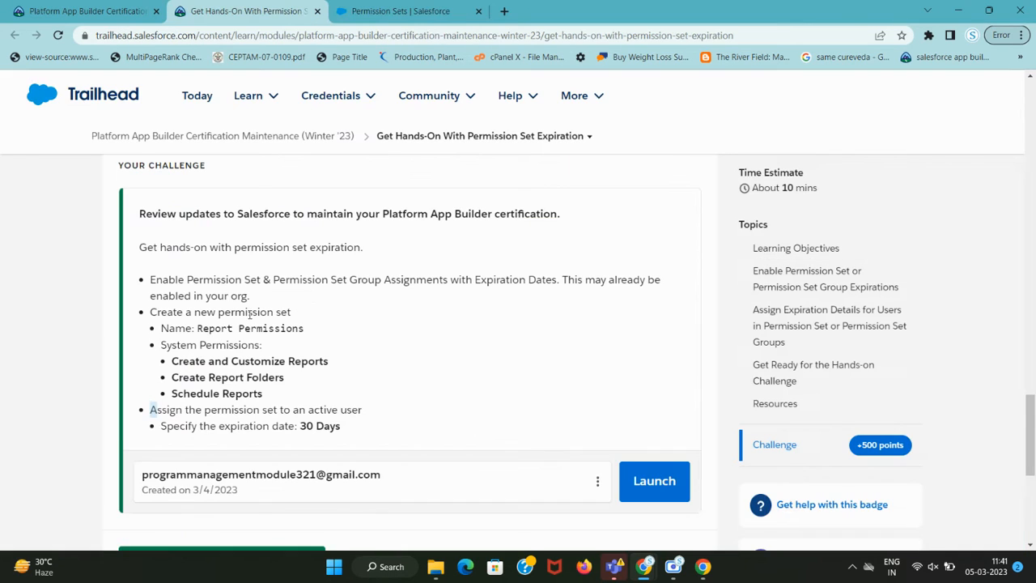
drag(174, 405, 376, 425)
key(ctrl+Tab)
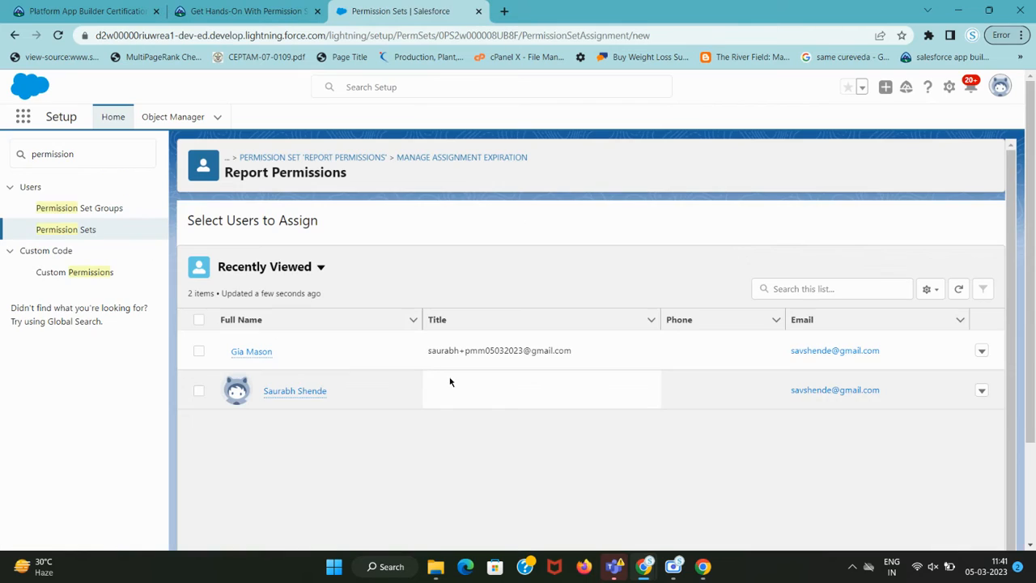
Step: Select both recently viewed users for the assignment and continue to the expiration options
click(198, 351)
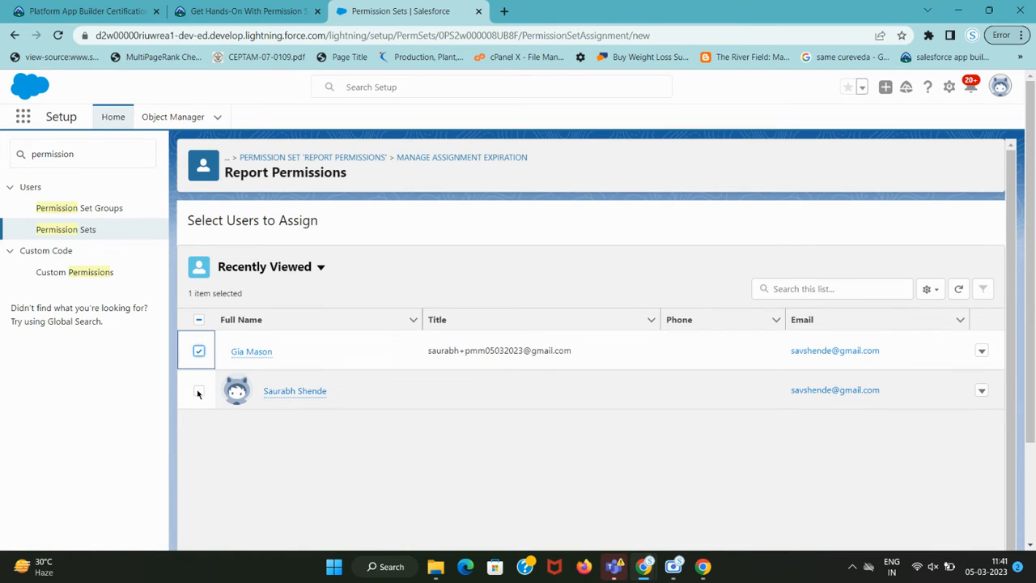
click(199, 391)
key(ctrl+shift+Tab)
drag(234, 426, 347, 422)
key(ctrl+Tab)
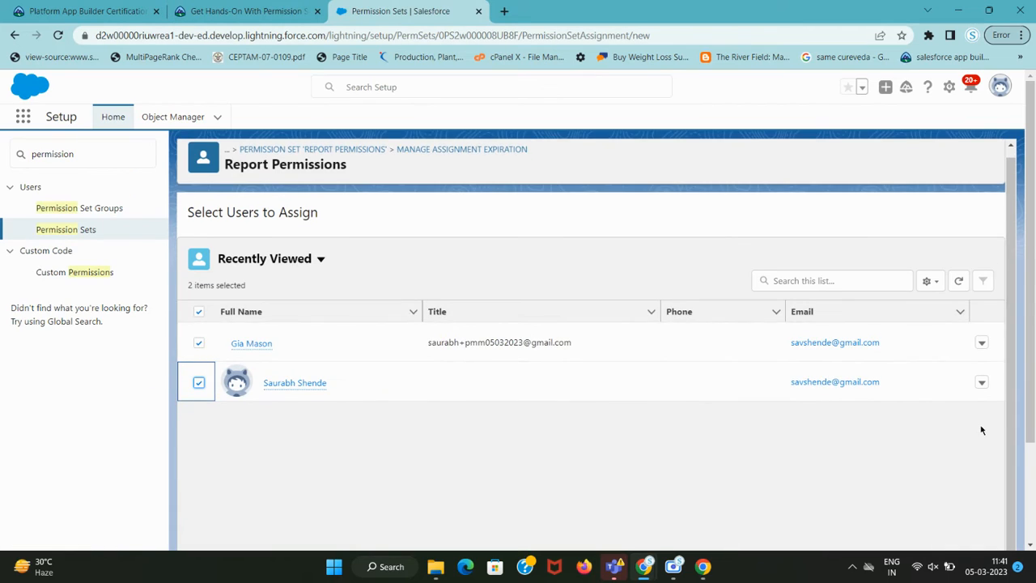
scroll(980, 428, down, 2)
click(980, 534)
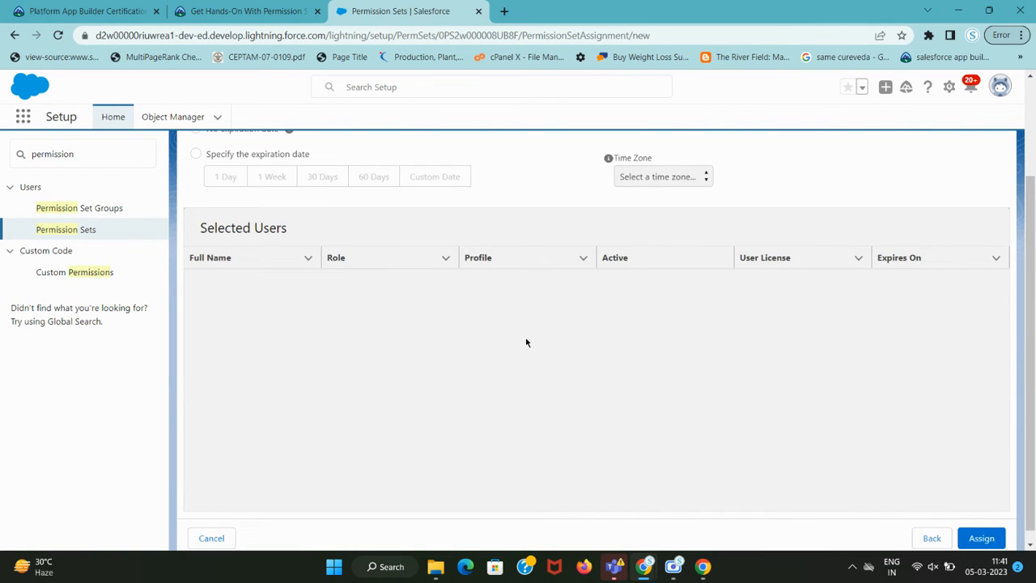
Step: Specify a 30 Days expiration for the selected users, assign the permission set and close the assignment summary
click(259, 156)
click(325, 179)
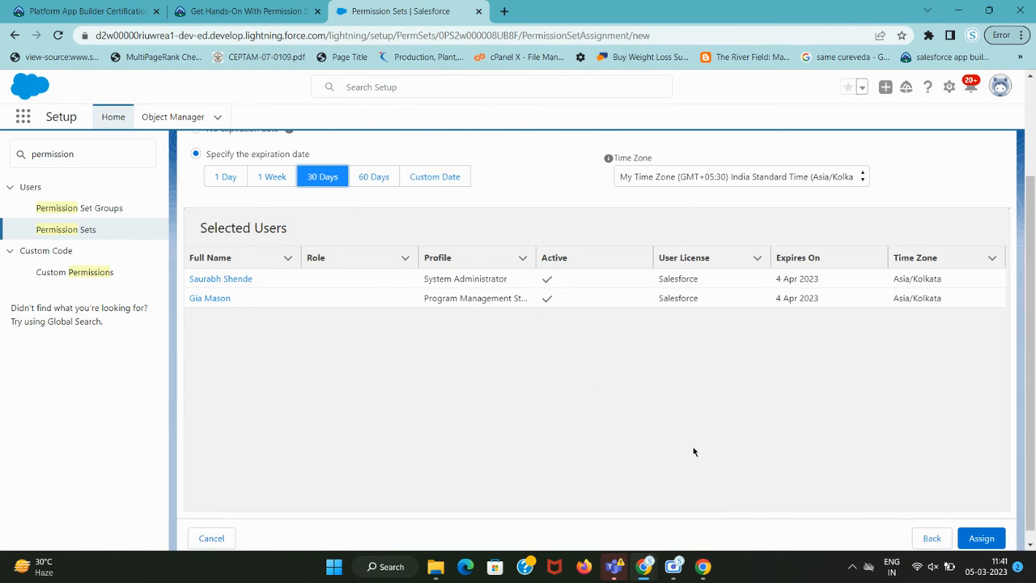
key(ctrl+shift+Tab)
key(ctrl+Tab)
click(1000, 541)
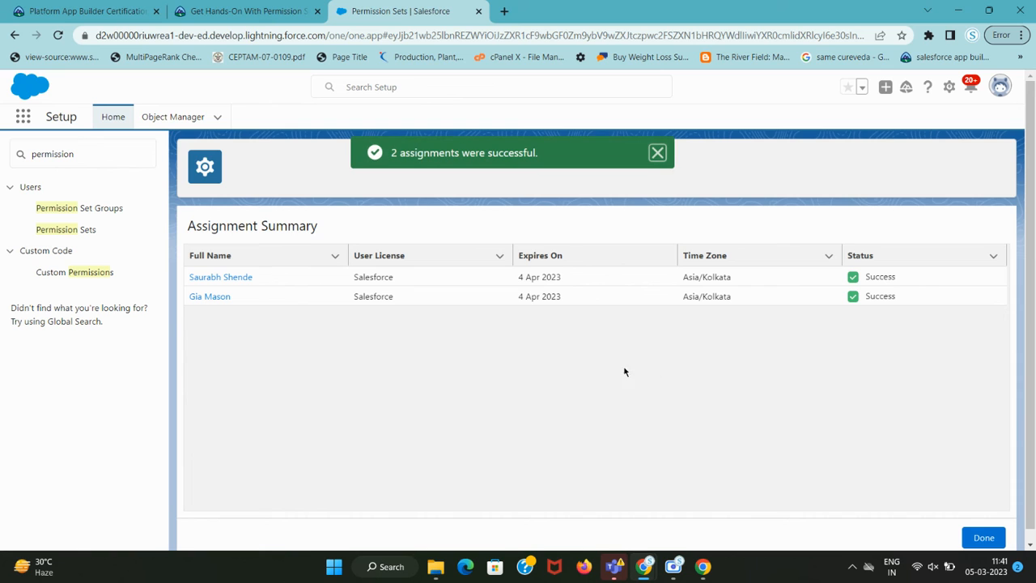
click(983, 538)
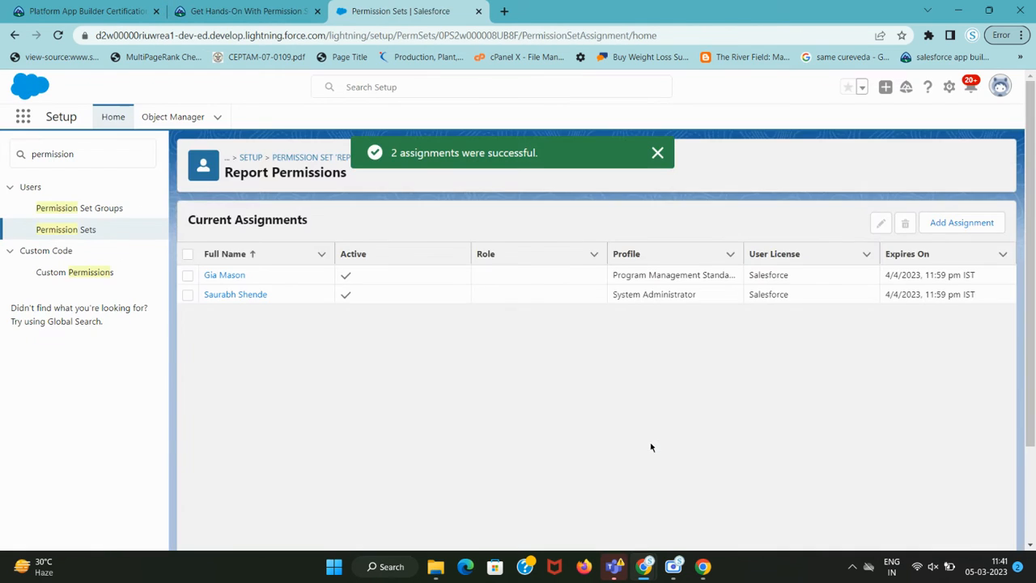
Step: Review the current assignments, return to the Trailhead challenge and submit it for checking to earn 500 points
scroll(779, 397, down, 2)
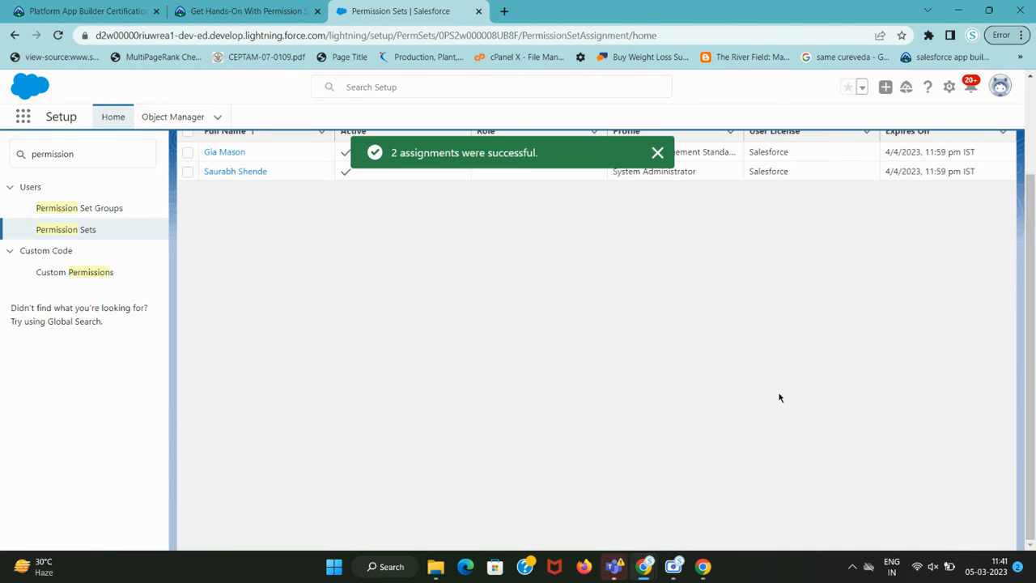
scroll(779, 397, up, 2)
key(ctrl+shift+Tab)
scroll(560, 393, down, 2)
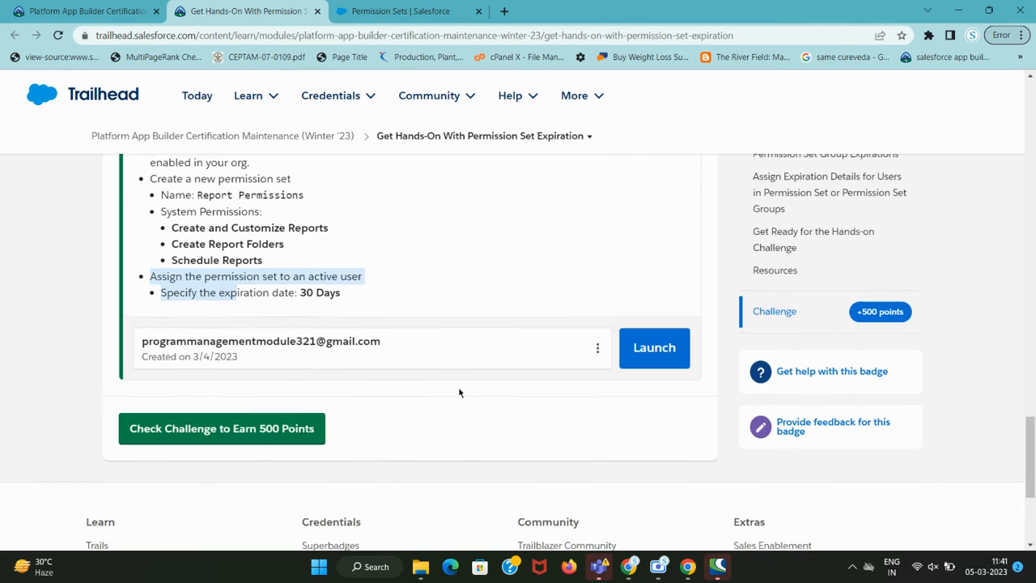
click(272, 429)
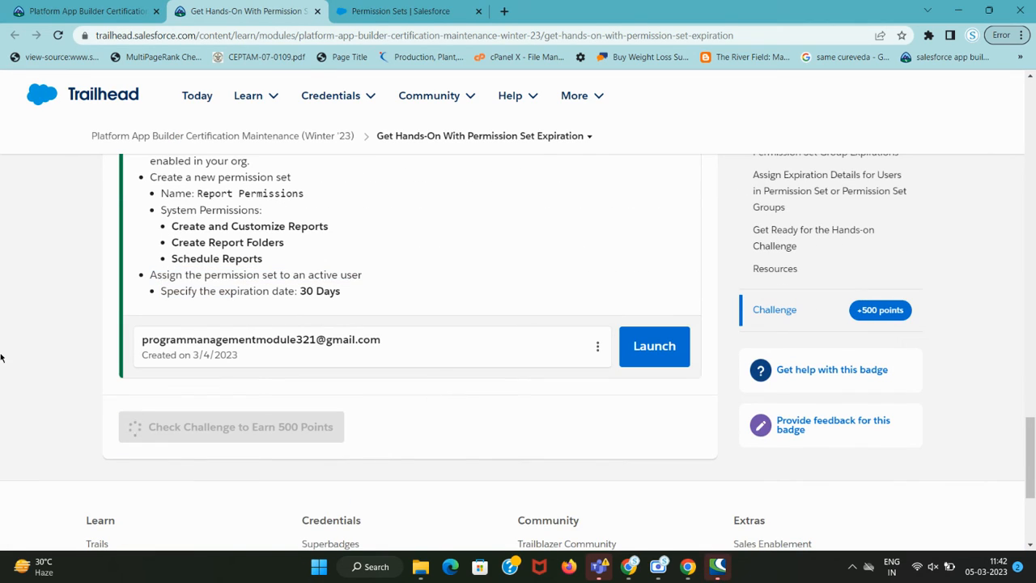